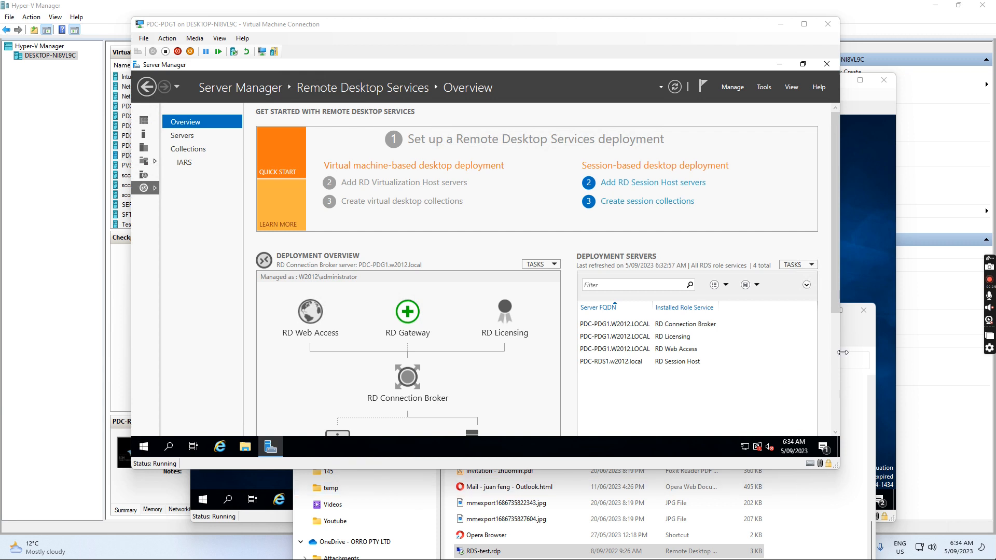
- Review the servers in the Remote Desktop Services deployment and return to the deployment overview
click(862, 340)
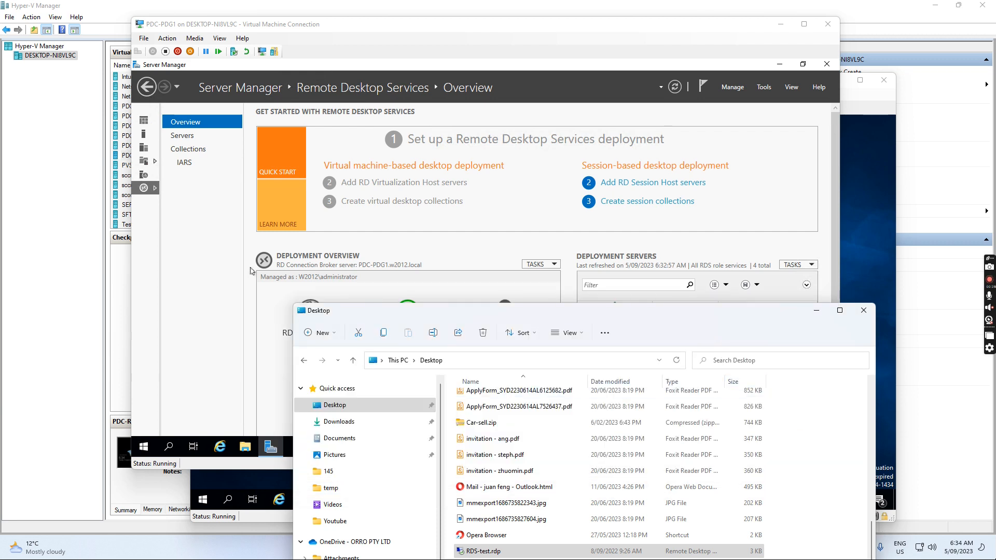
click(179, 136)
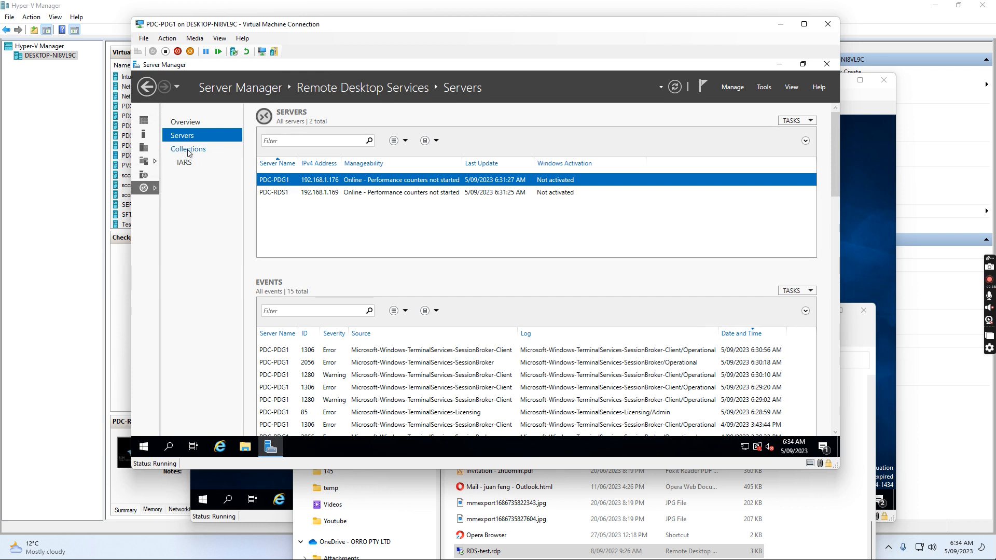
click(189, 122)
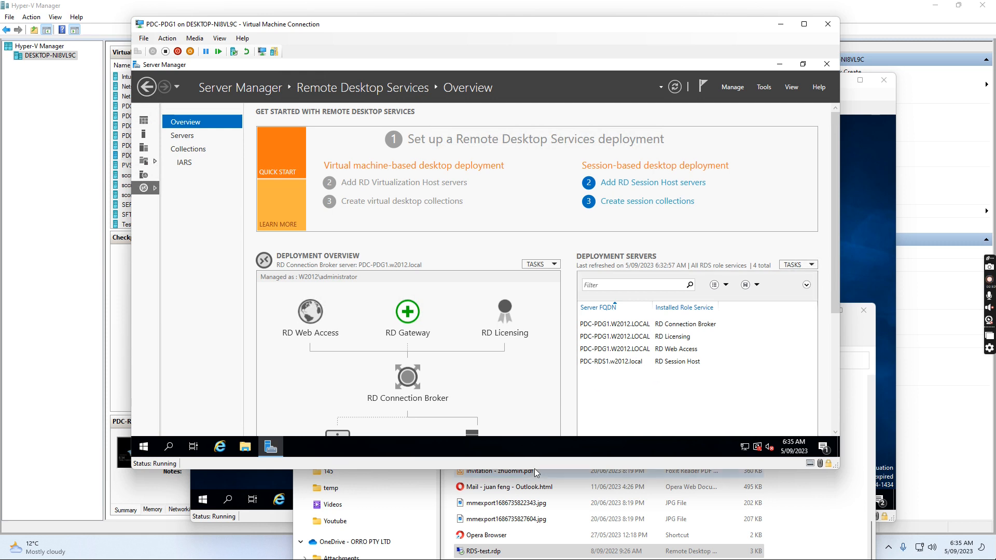
- Start a remote session from RDS-test.rdp in the Desktop folder, entering the account password, and minimize the session
click(862, 458)
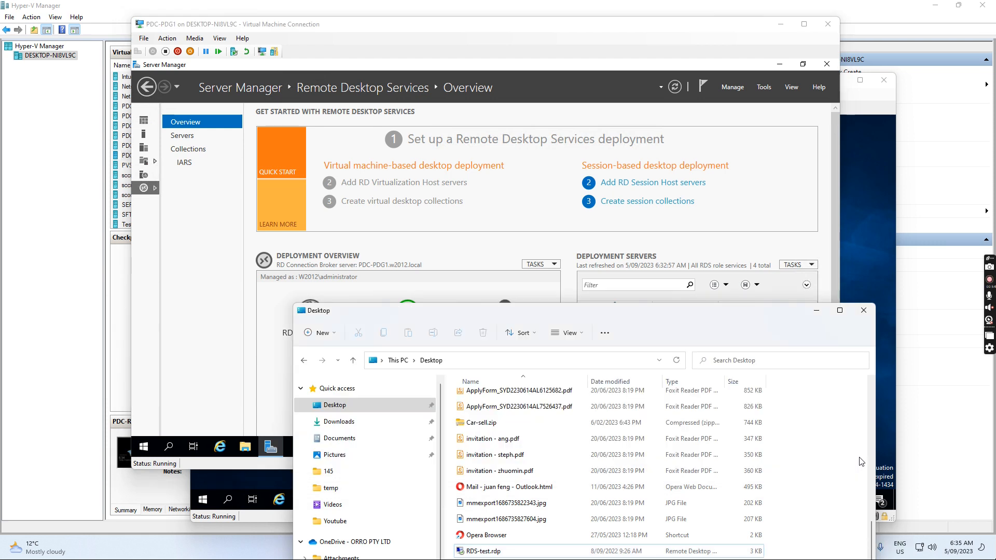
drag(631, 316, 729, 162)
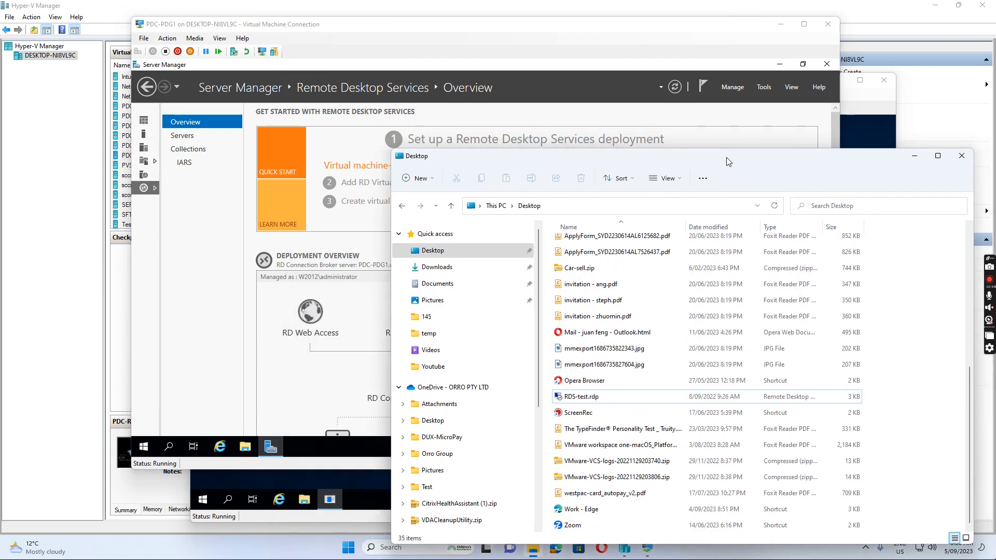
double_click(579, 397)
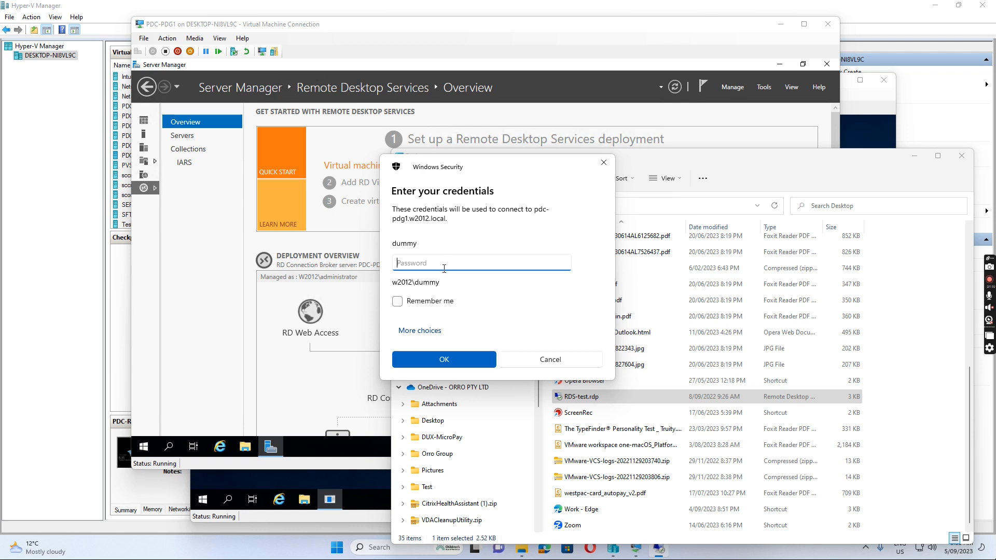
text(p)
key(Return)
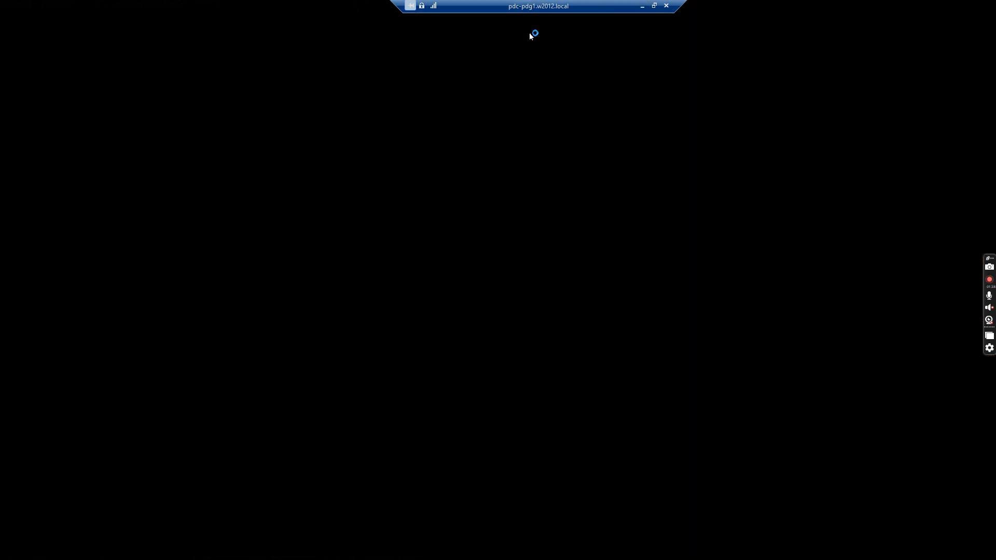
click(643, 8)
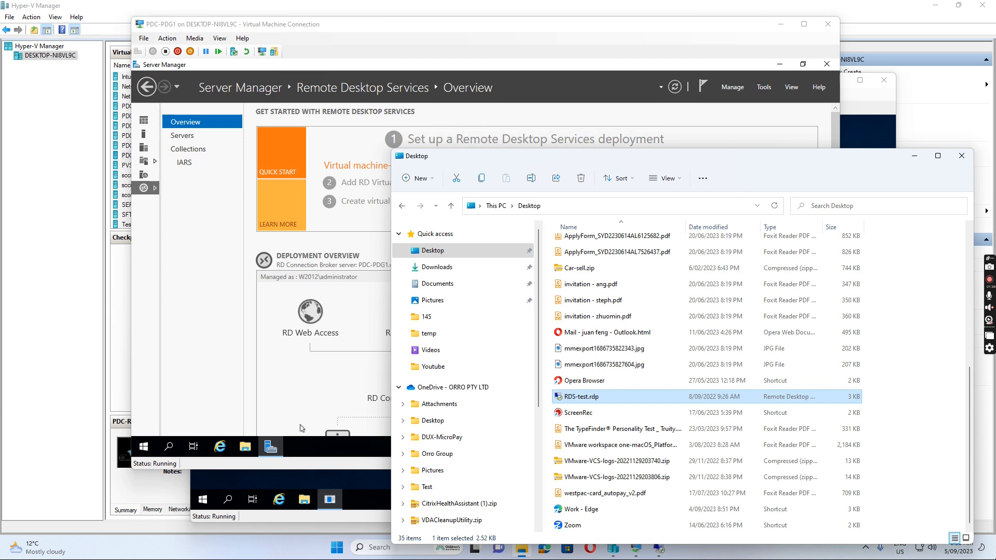
- Switch to Hyper-V Manager and connect to the W2012dc virtual machine at 1366 by 768 pixels
click(225, 294)
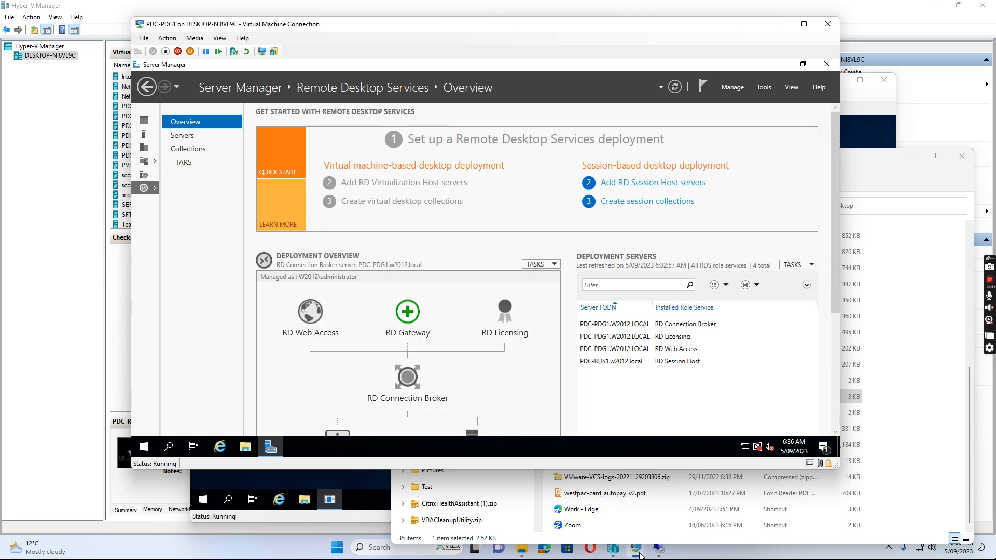
click(610, 549)
scroll(137, 193, down, 1)
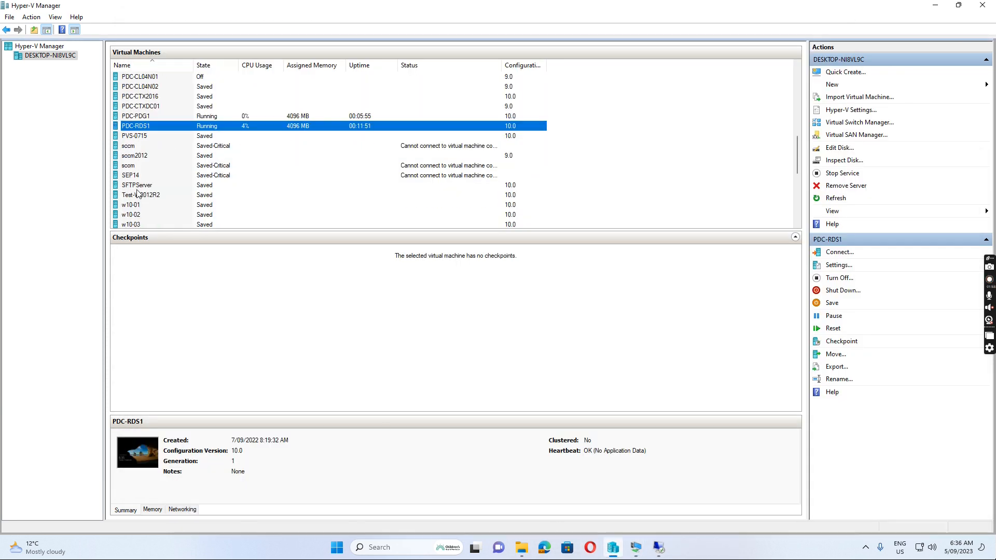
scroll(137, 194, down, 1)
scroll(142, 205, down, 1)
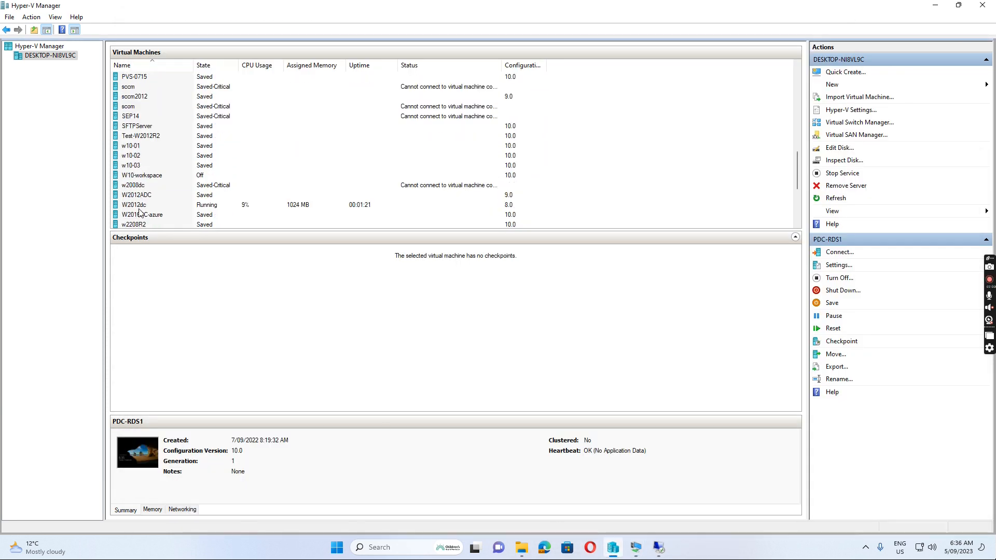
right_click(139, 206)
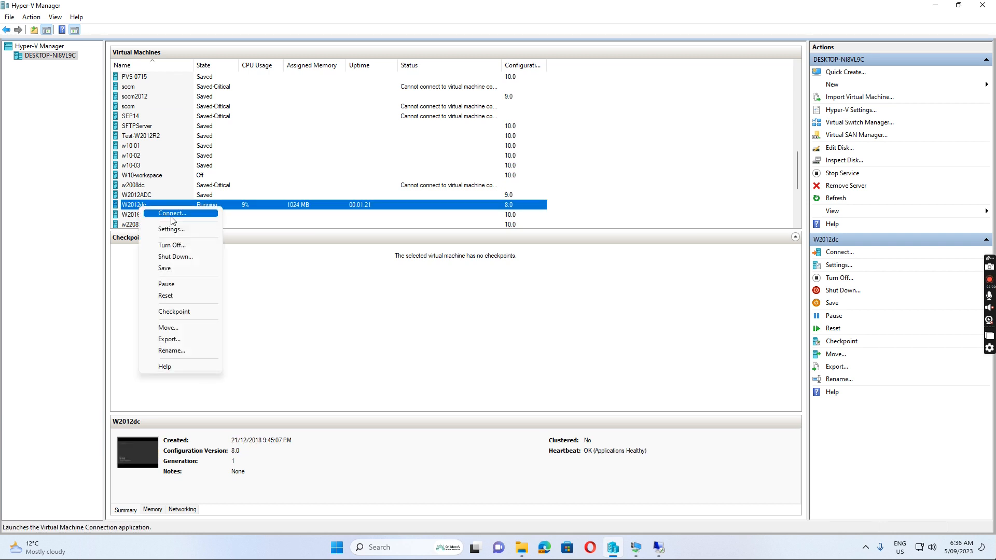
click(172, 215)
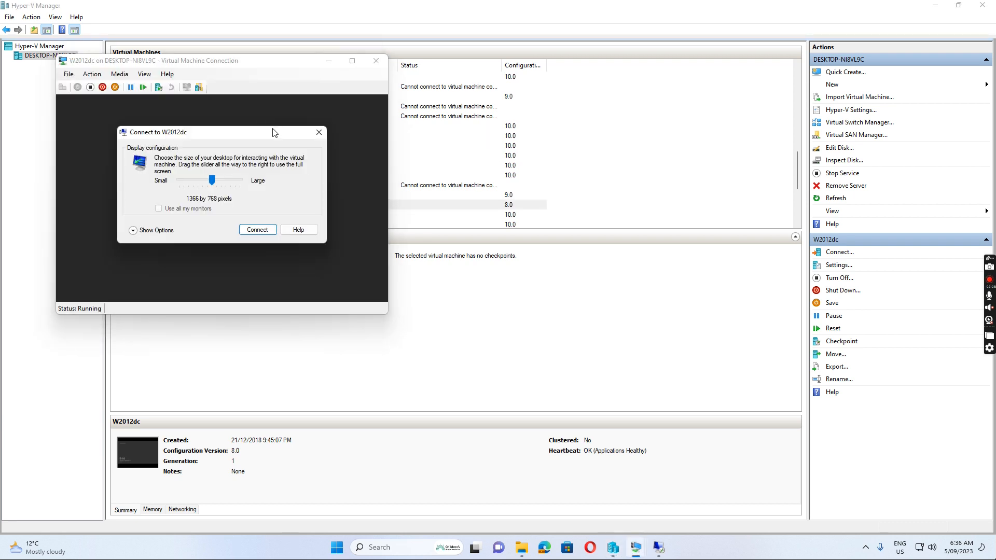
click(255, 230)
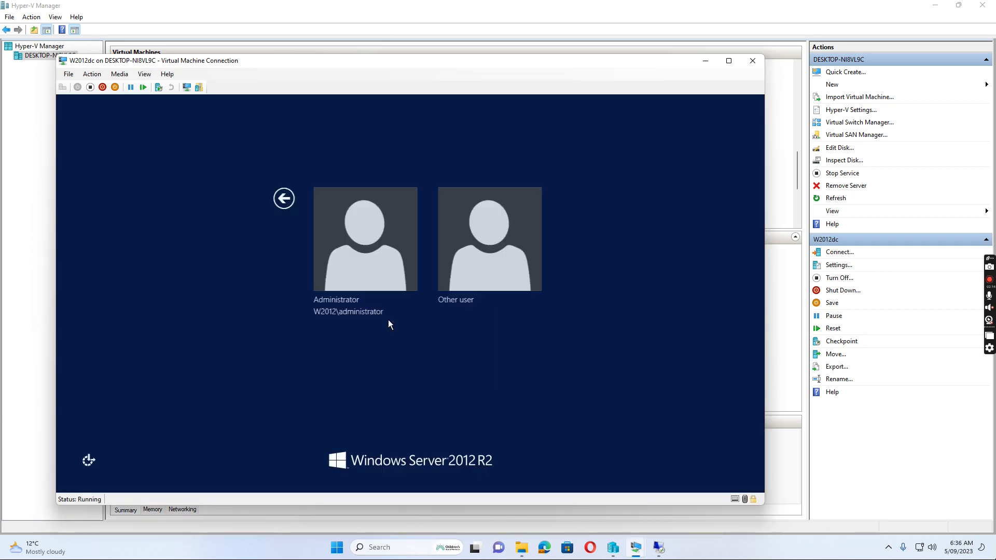
- Sign in to W2012dc as W2012\administrator with the account password
click(345, 248)
text(P)
text(•••••••)
key(Return)
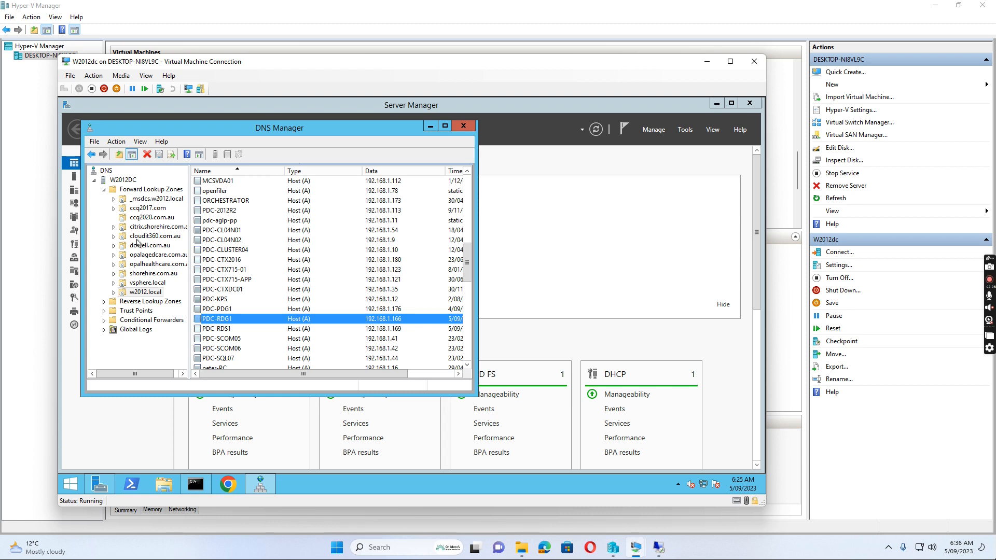
- Check the rds host record in the ccq2020.com.au forward lookup zone
click(141, 219)
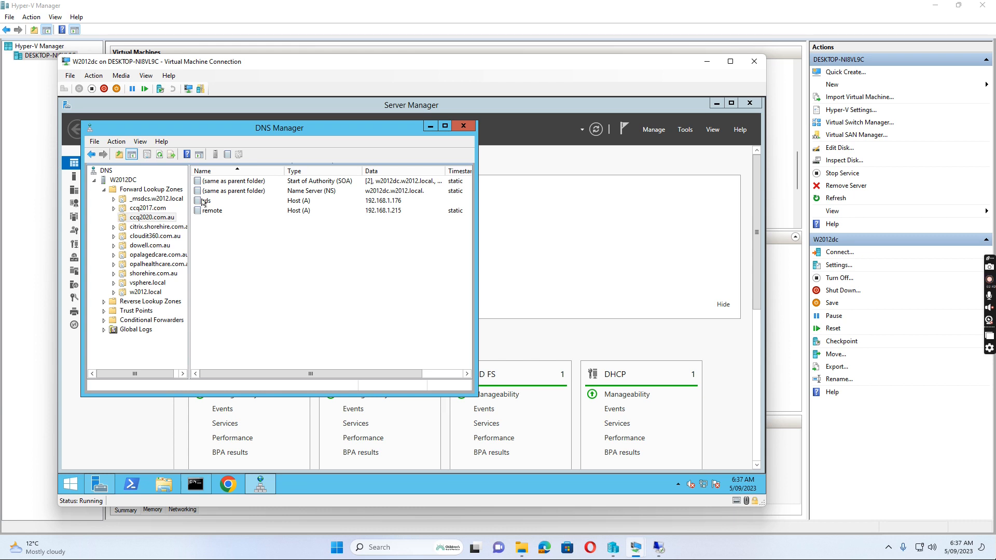
click(204, 201)
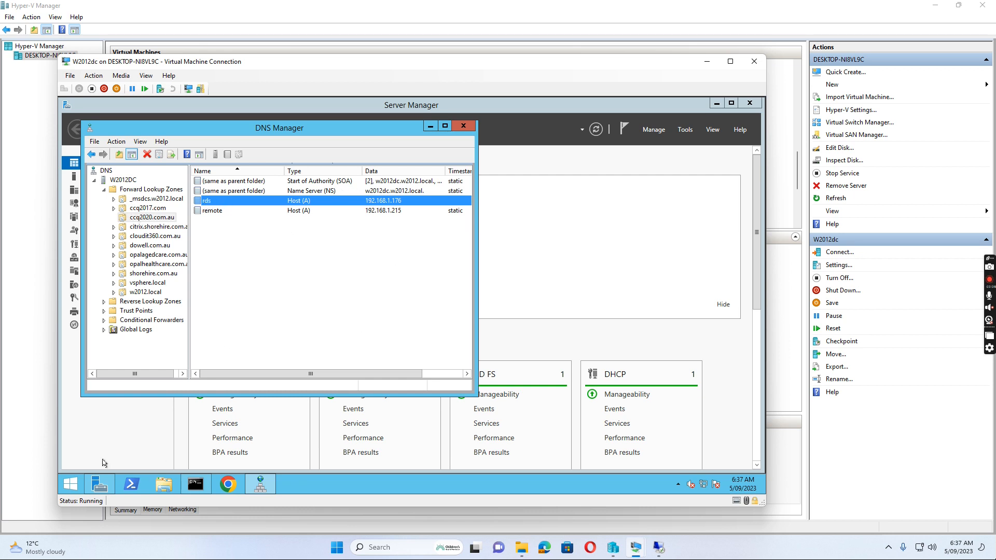
- Locate the RDS-ccq2020.pfx certificate file in the public folder on the C: drive
click(159, 486)
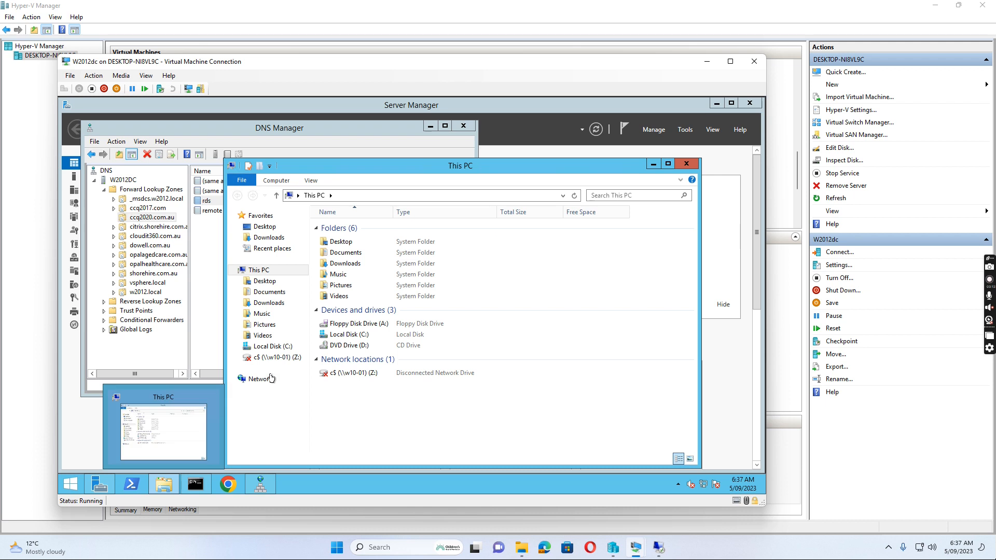
double_click(350, 334)
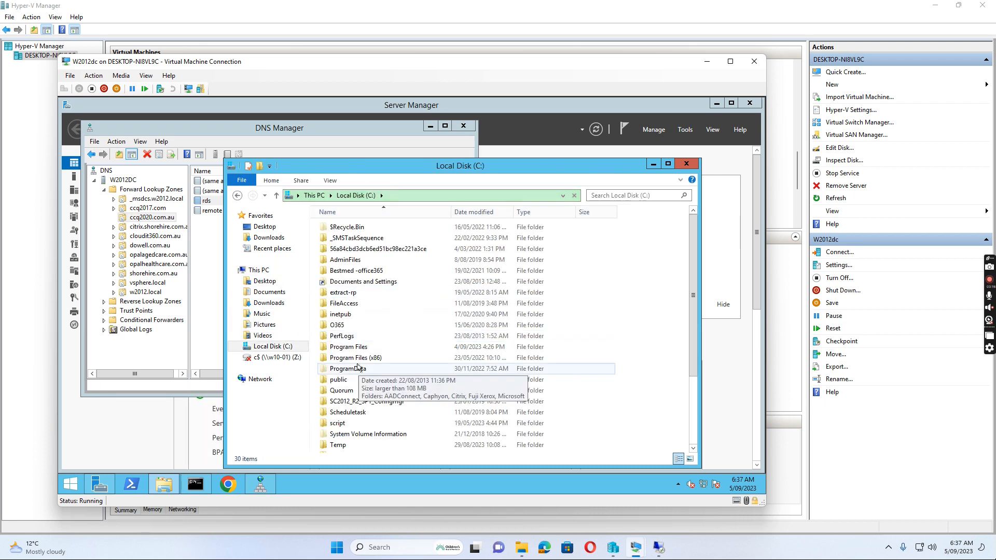
scroll(347, 332, down, 1)
double_click(341, 351)
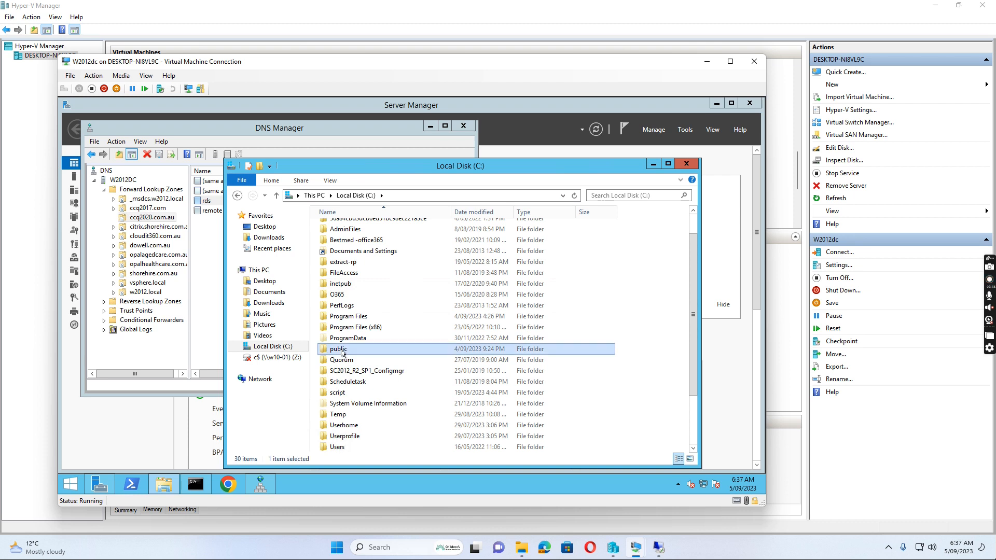
scroll(350, 355, down, 3)
scroll(350, 355, down, 6)
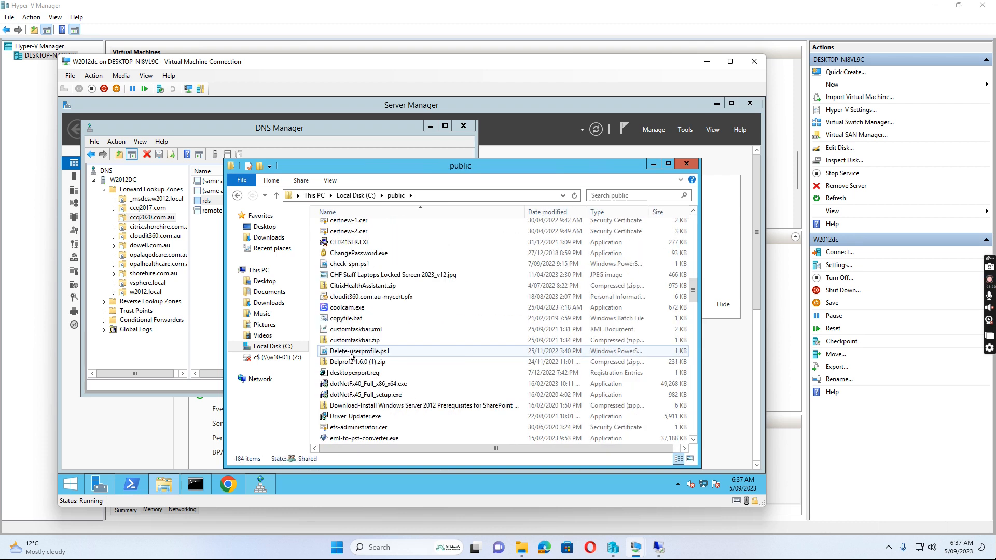
scroll(350, 357, down, 9)
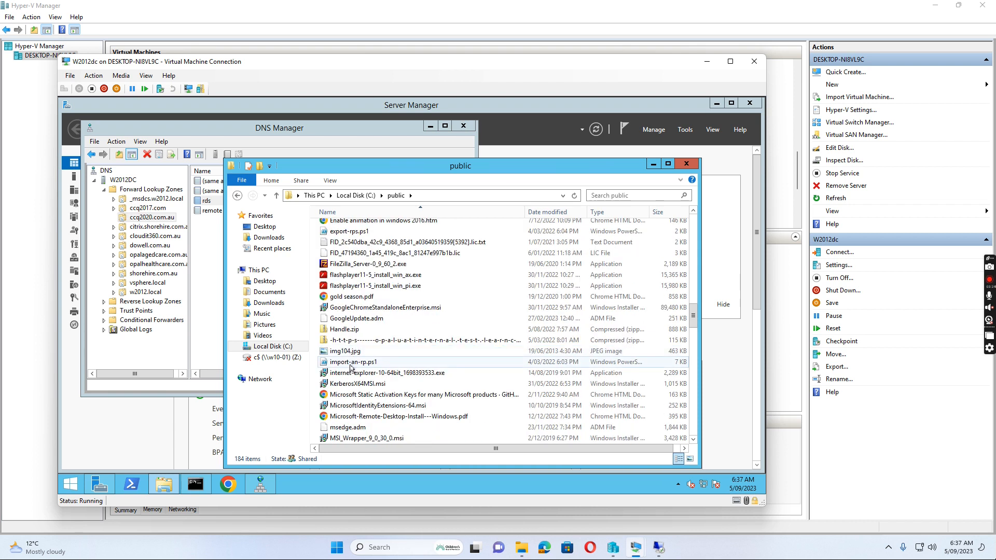
scroll(350, 368, down, 2)
scroll(351, 391, down, 4)
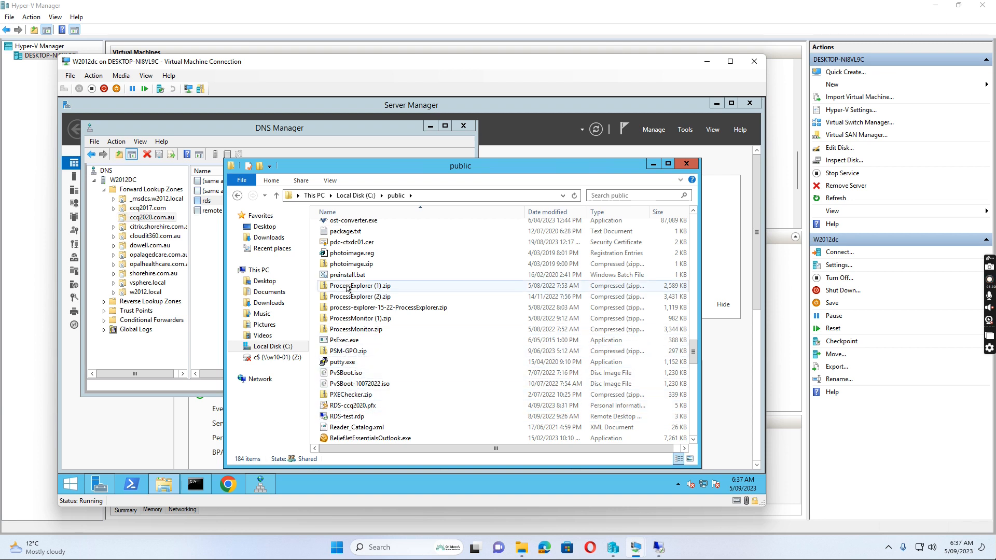
scroll(348, 292, down, 1)
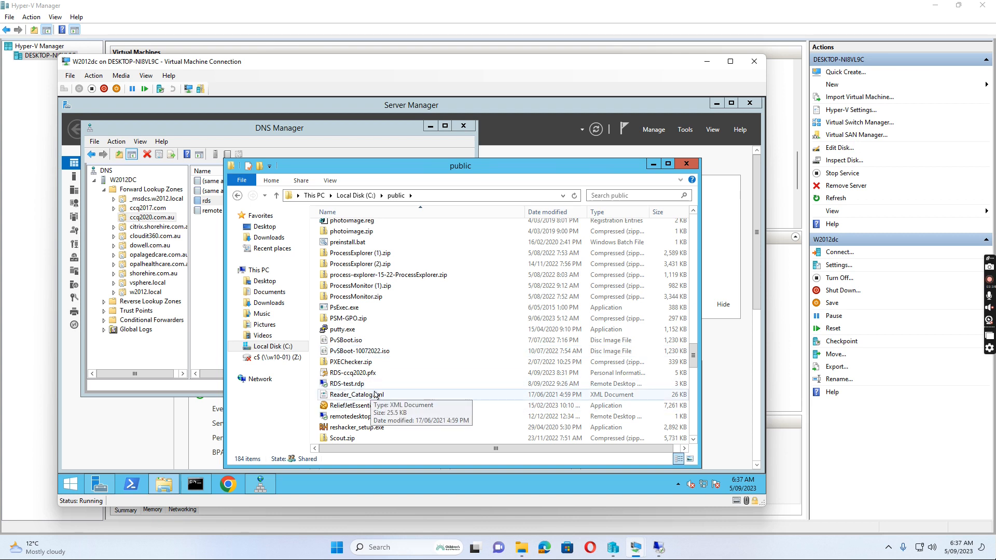
click(362, 375)
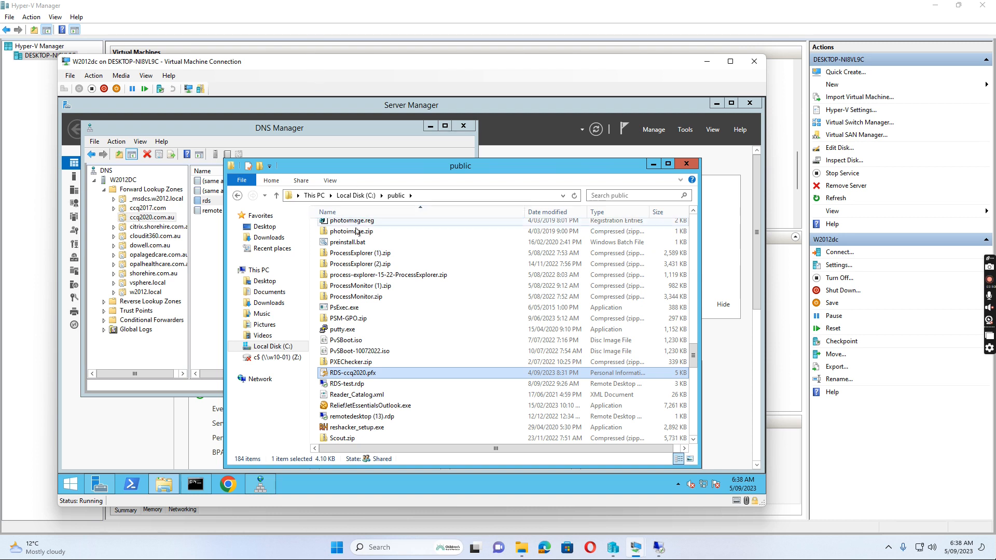
- On the PDC-PDG1 virtual machine, start adding an RD Gateway to the deployment with PDC-PDG1.w2012.local as its server
mouse_move(642, 552)
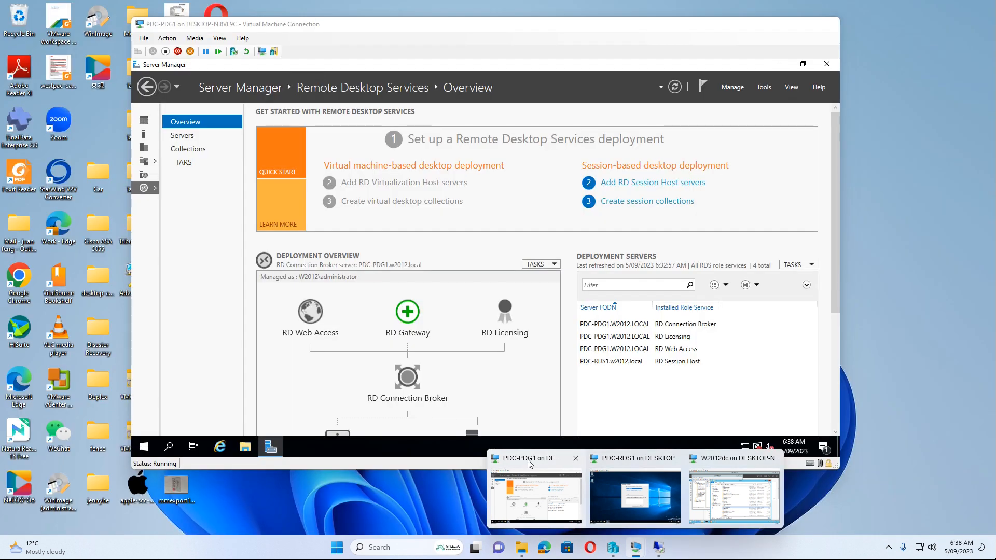
click(529, 463)
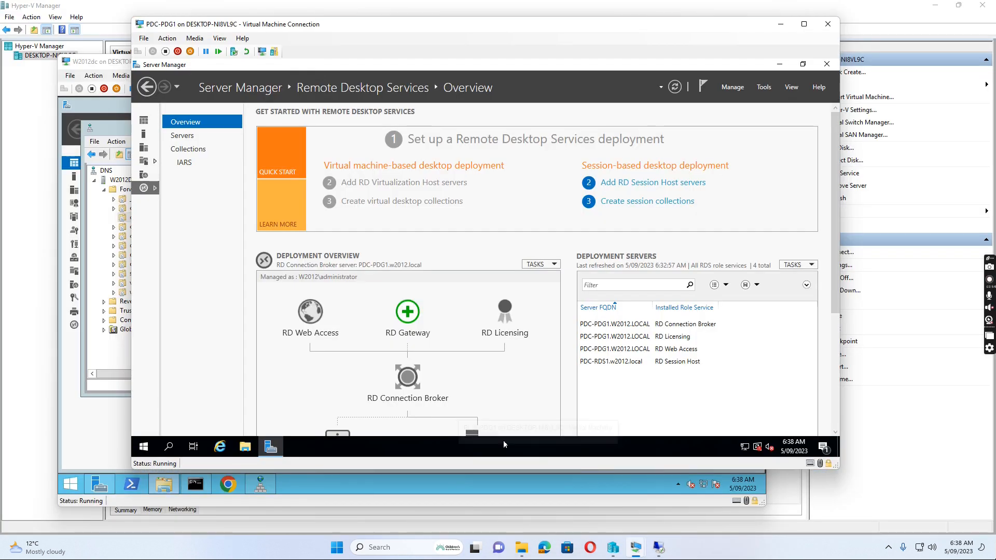
click(407, 312)
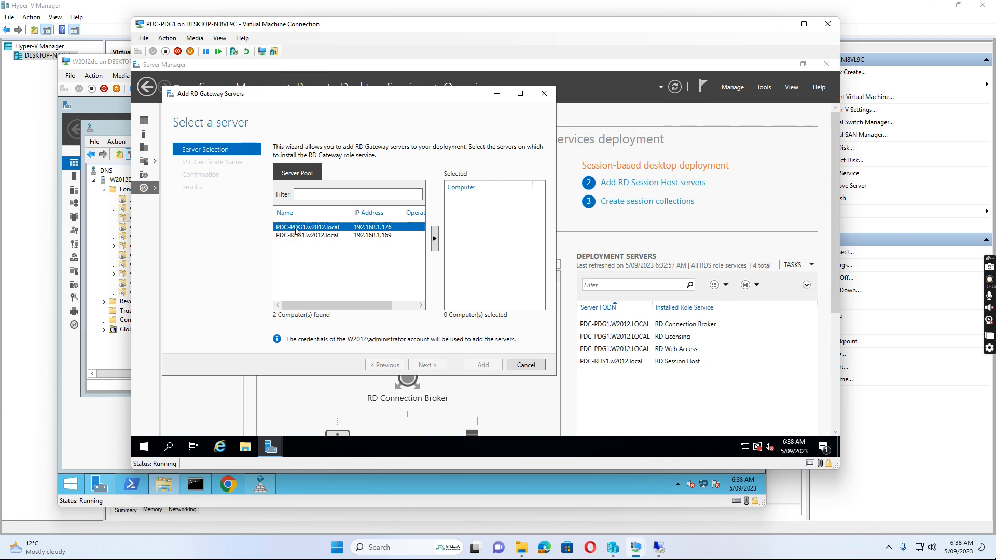
click(435, 241)
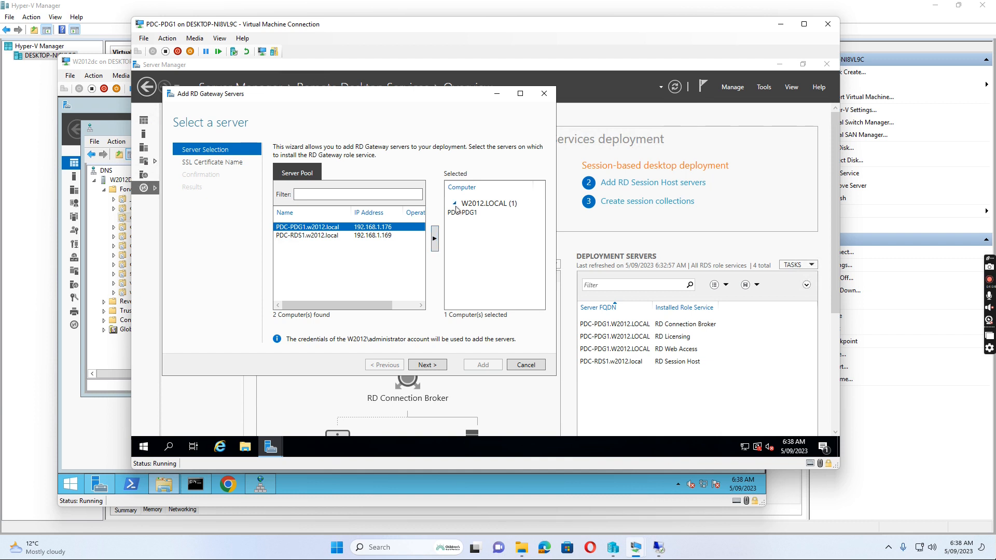
click(431, 368)
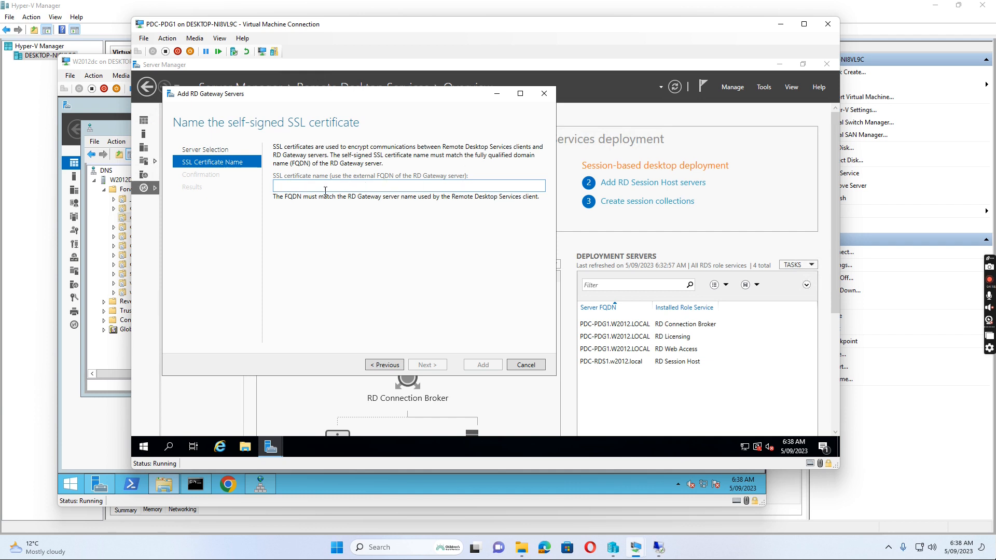
- Name the self-signed SSL certificate rds.ccq2020.com.au, install the RD Gateway role service, and close the wizard
text(rds.cc)
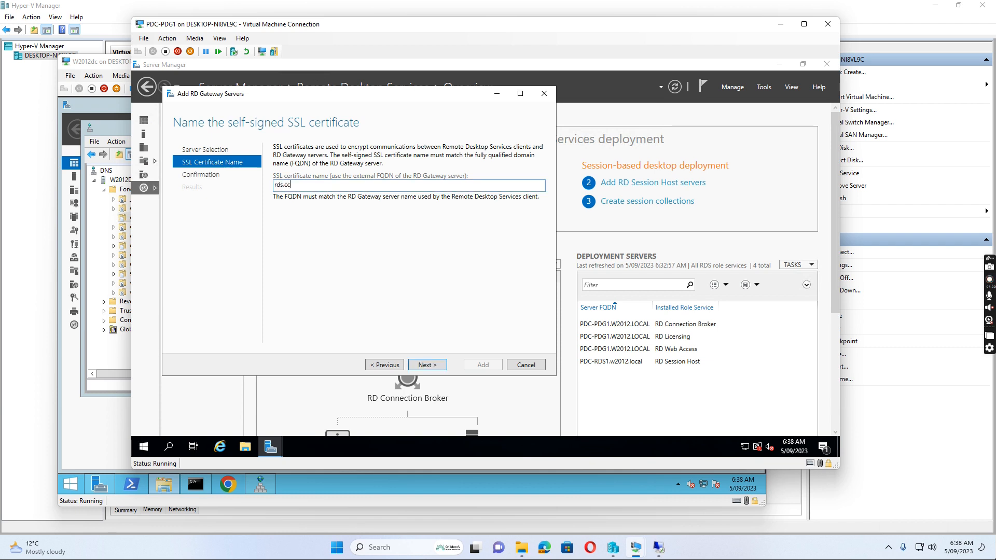
text(q2020.com.au)
click(429, 367)
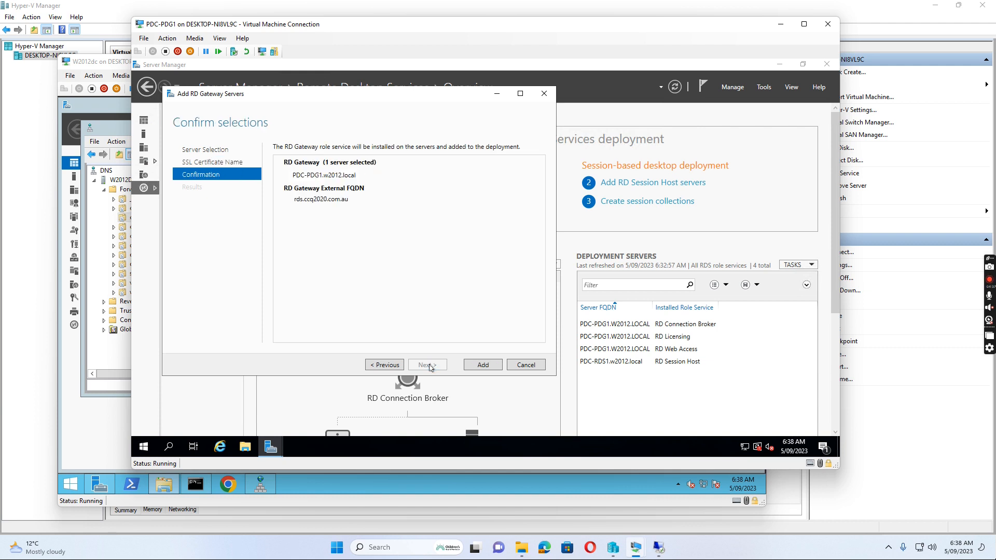
click(483, 365)
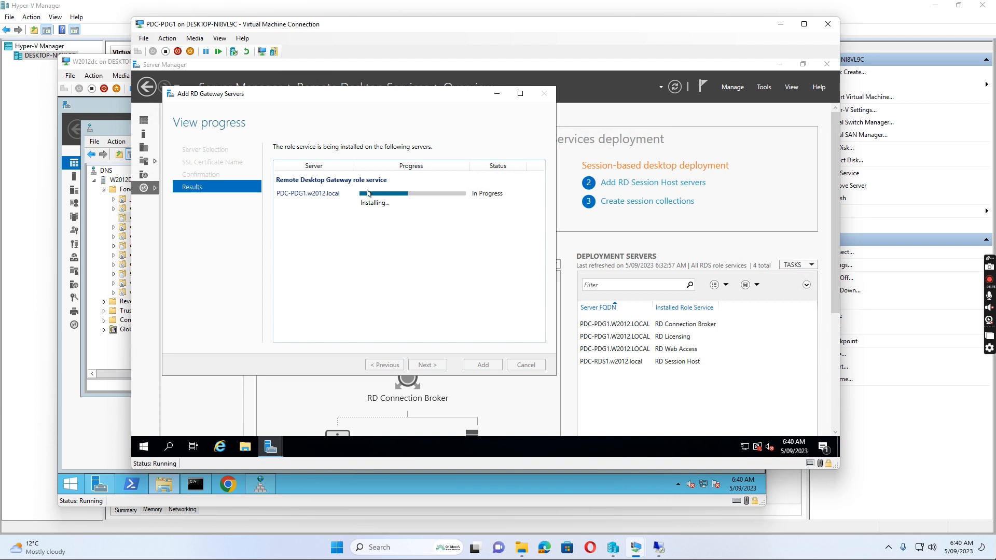
drag(405, 93, 411, 66)
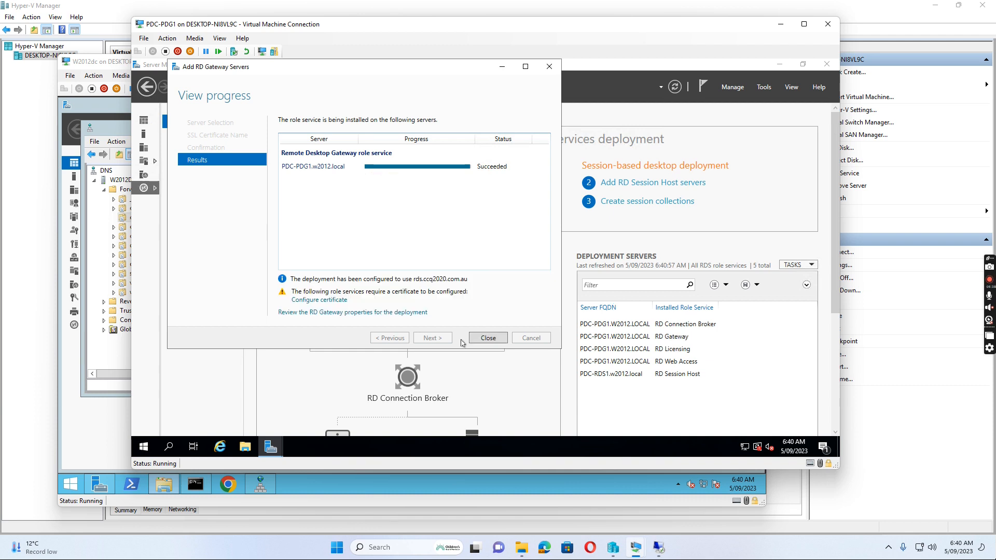
click(487, 338)
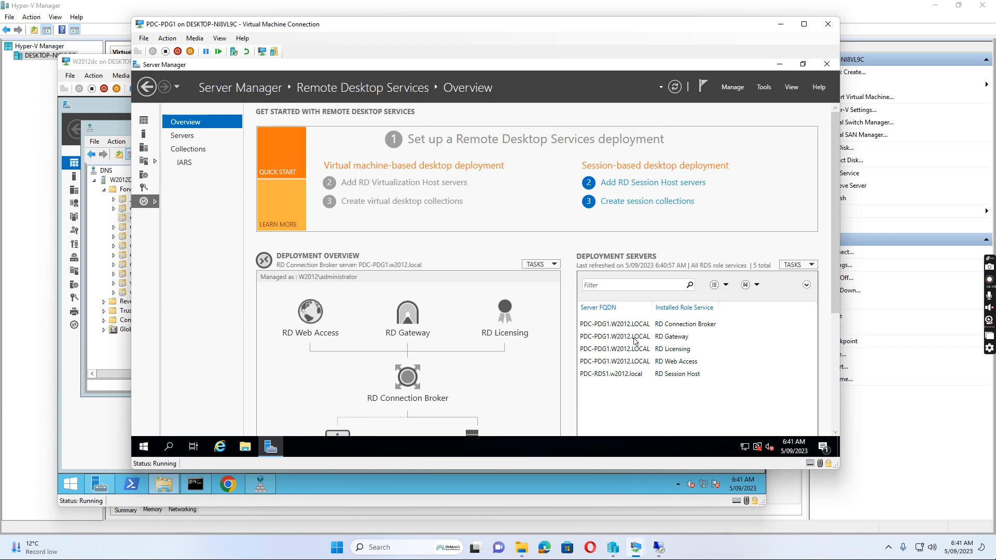
- Open Remote Desktop Gateway Manager and review the RDG_CAP_AllUsers connection authorization policy of PDC-PDG1
click(761, 88)
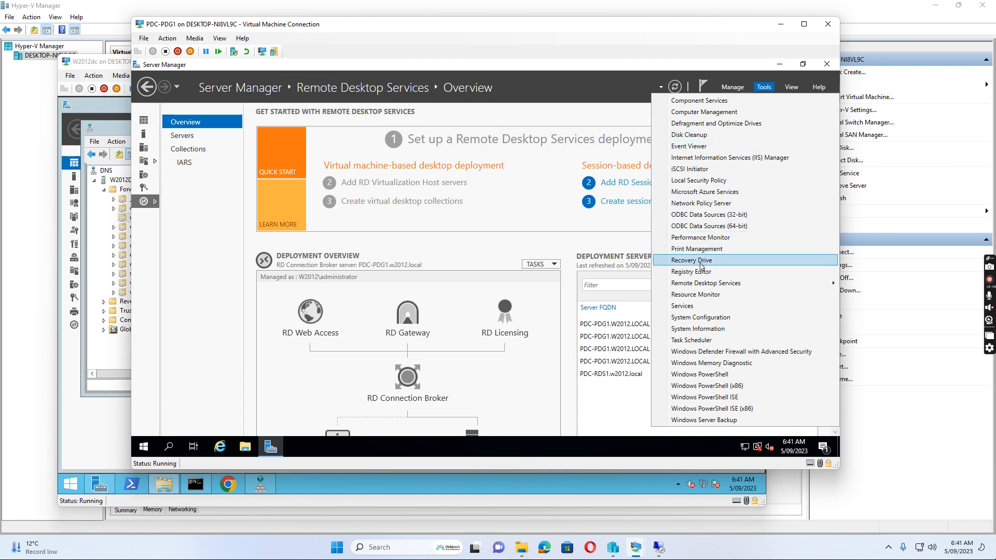
mouse_move(719, 286)
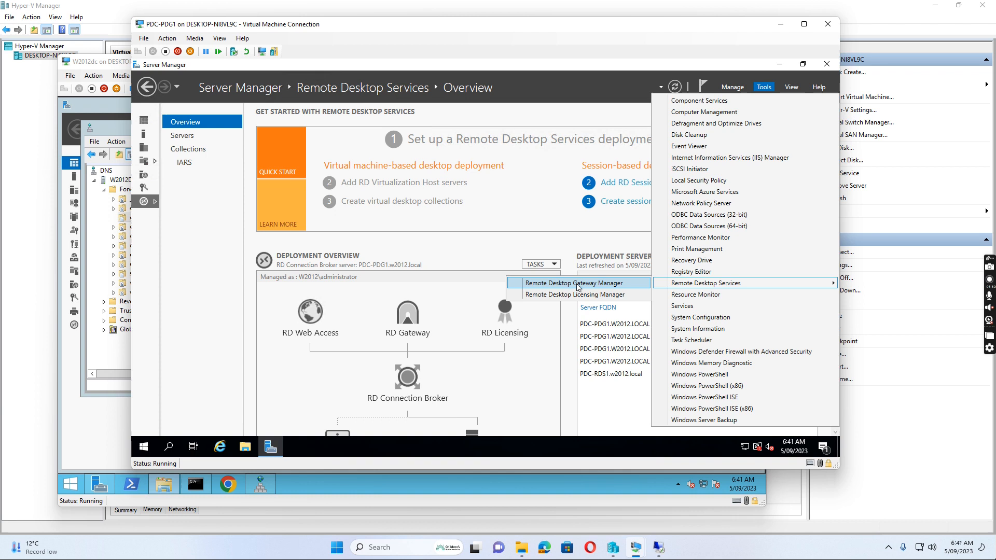
click(577, 287)
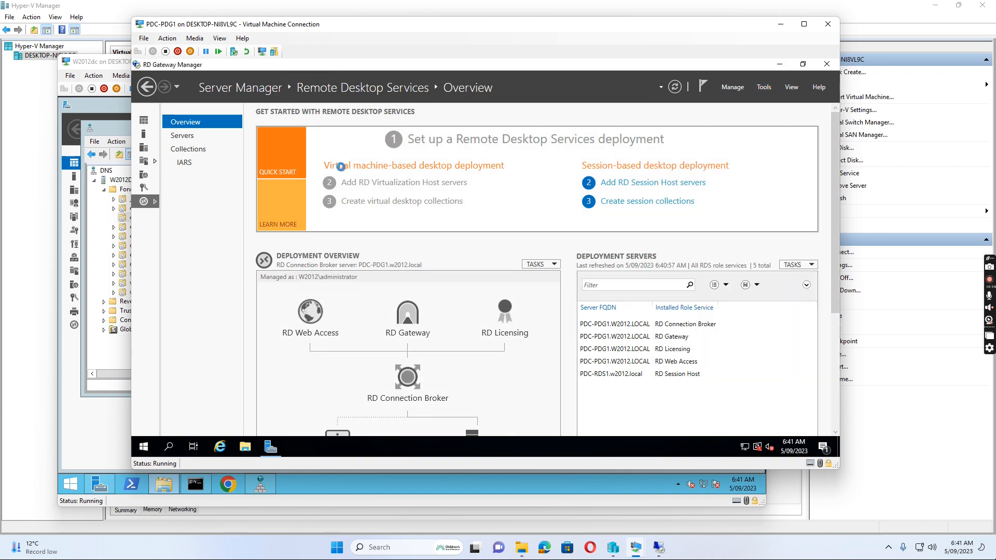
click(138, 113)
click(149, 122)
click(210, 133)
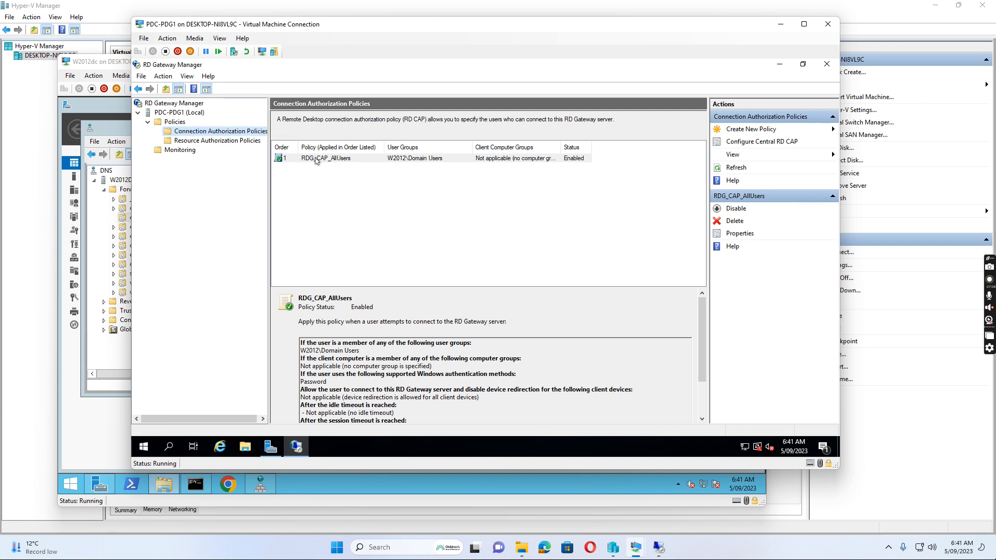
click(316, 160)
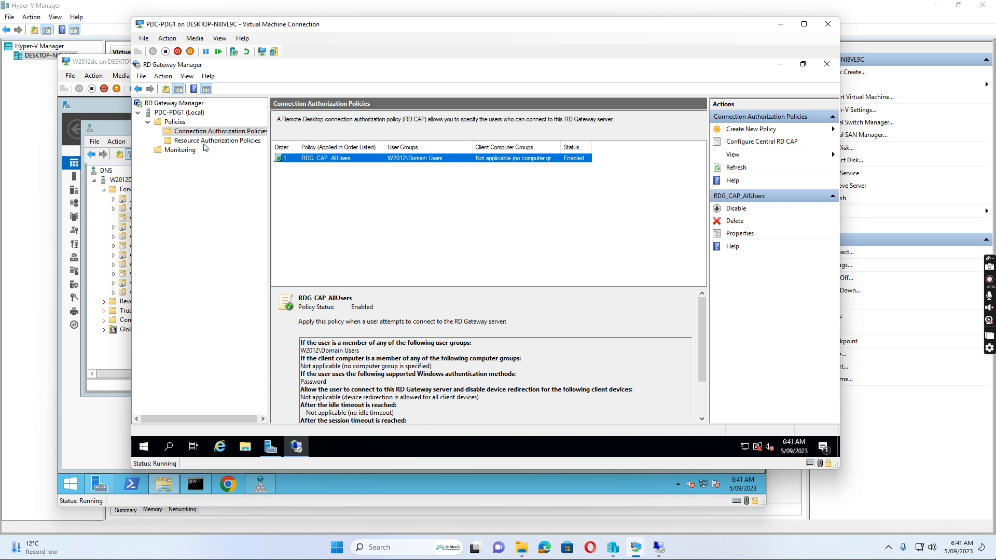
- Review the resource authorization policies, widening the name column to show the full policy names
click(205, 144)
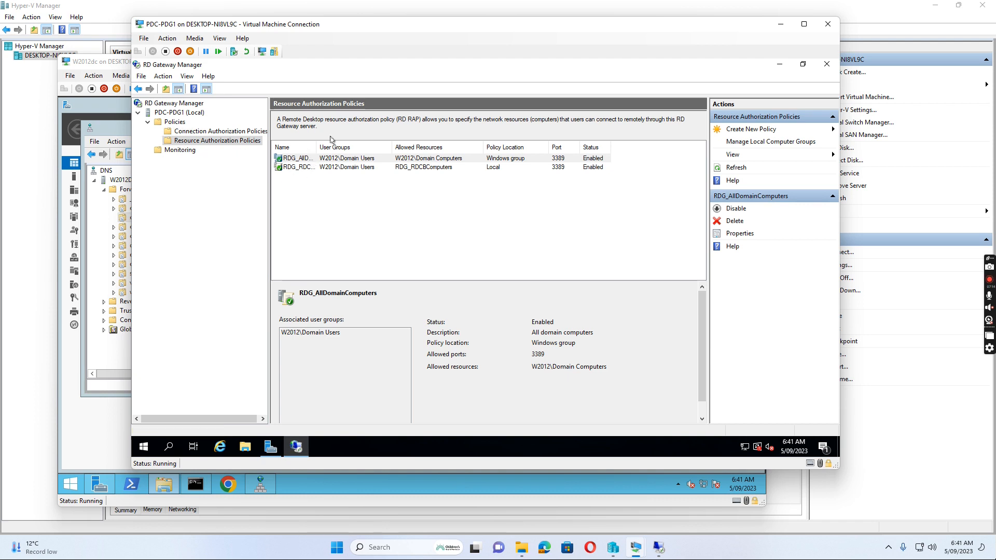
drag(316, 148, 349, 148)
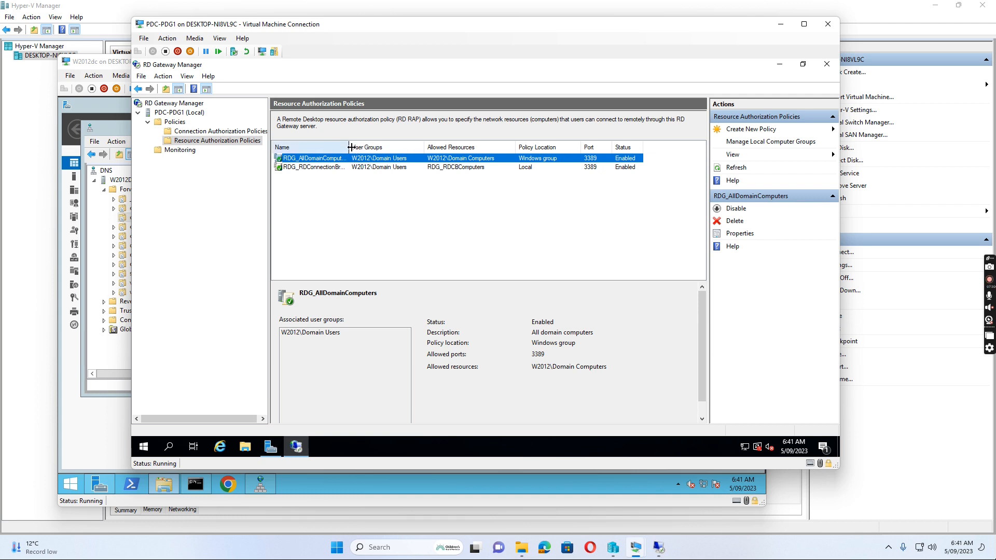
double_click(351, 148)
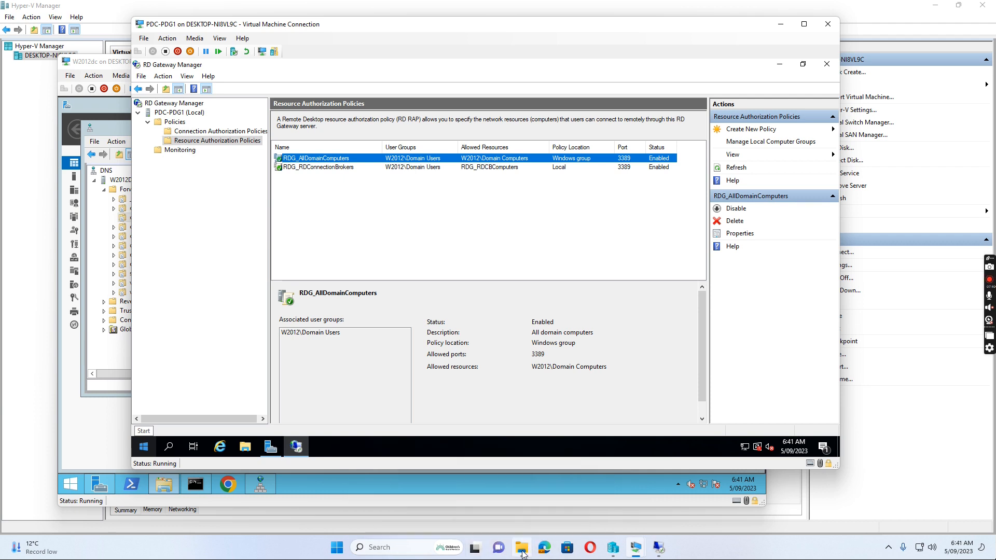
- On the host computer, switch to File Explorer and browse to C:\Windows\System32\drivers\etc
click(523, 548)
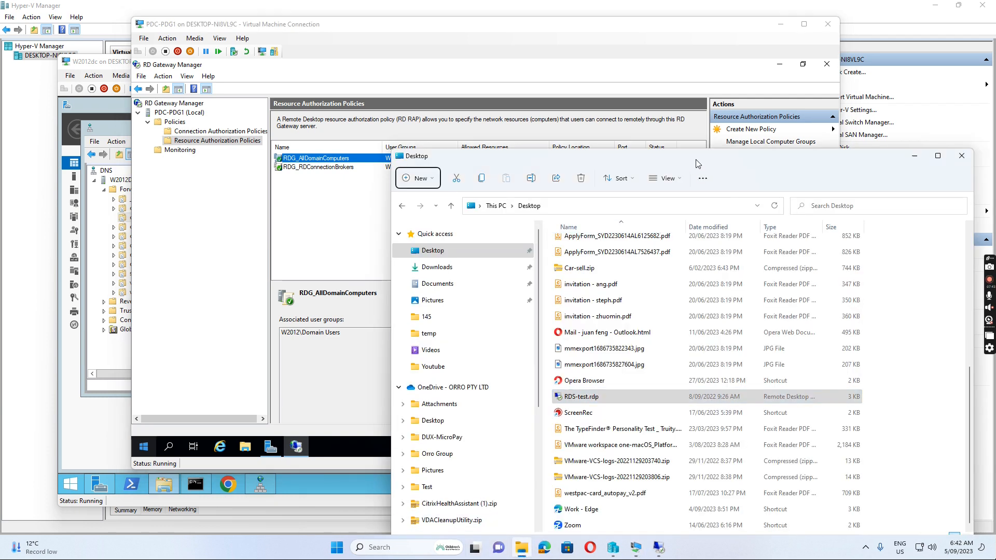
drag(692, 163, 551, 103)
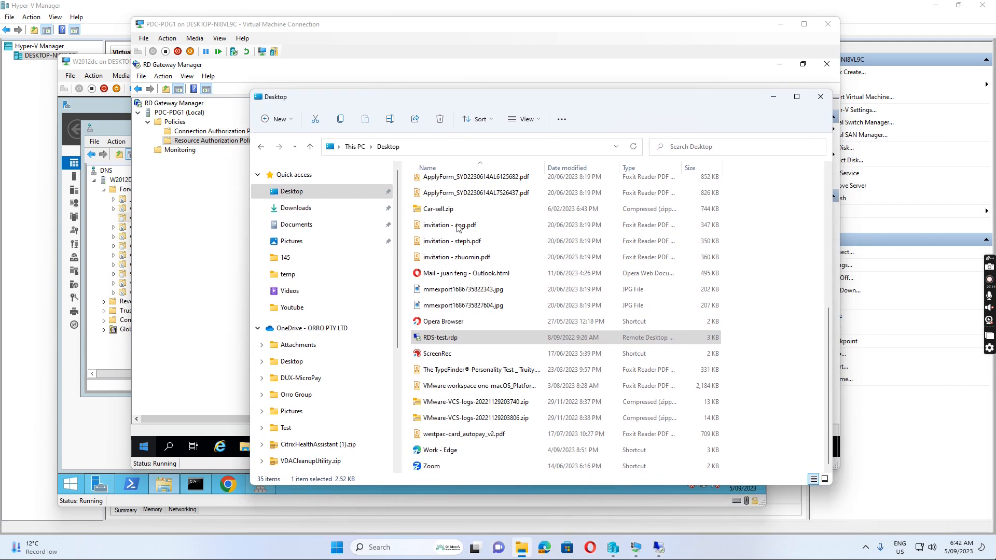
scroll(291, 353, down, 3)
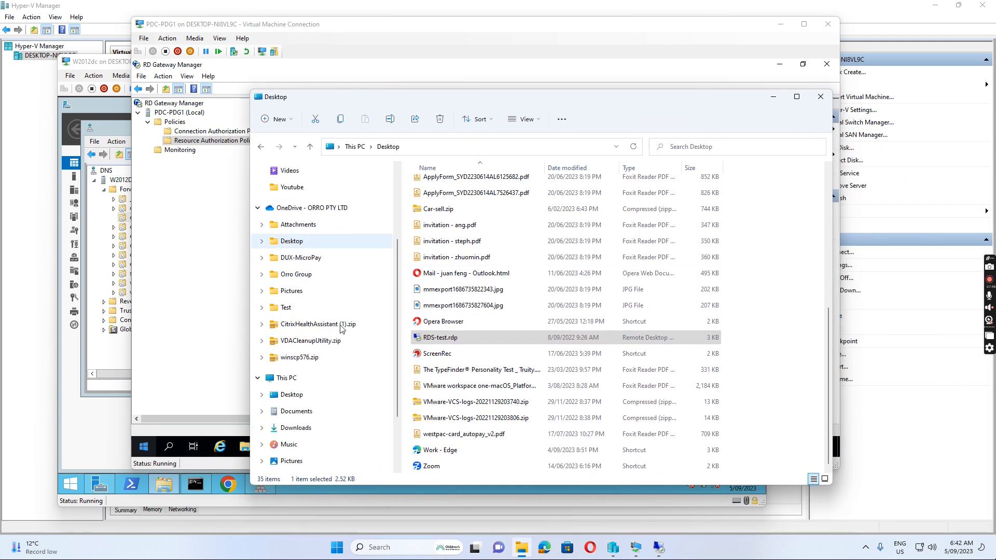
click(294, 382)
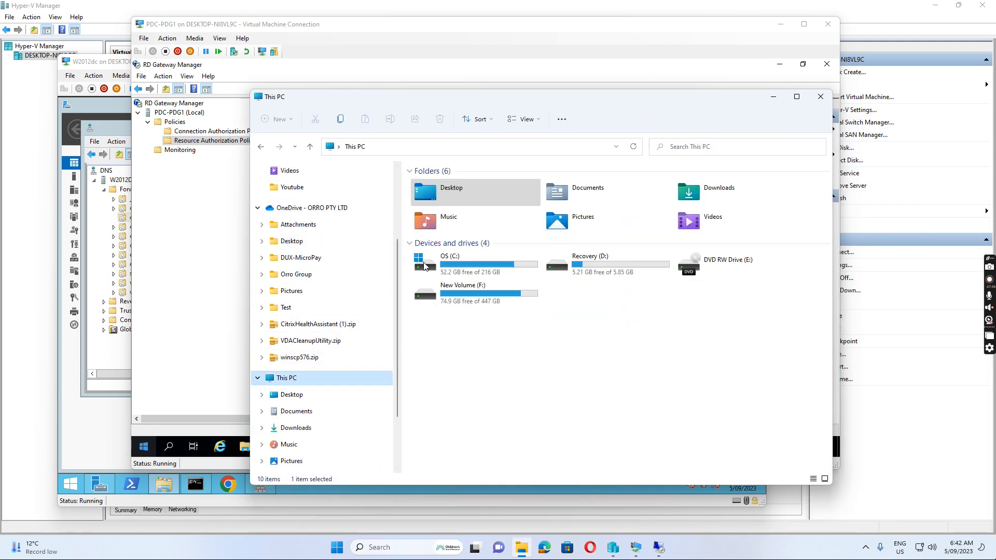
double_click(464, 263)
scroll(446, 307, down, 5)
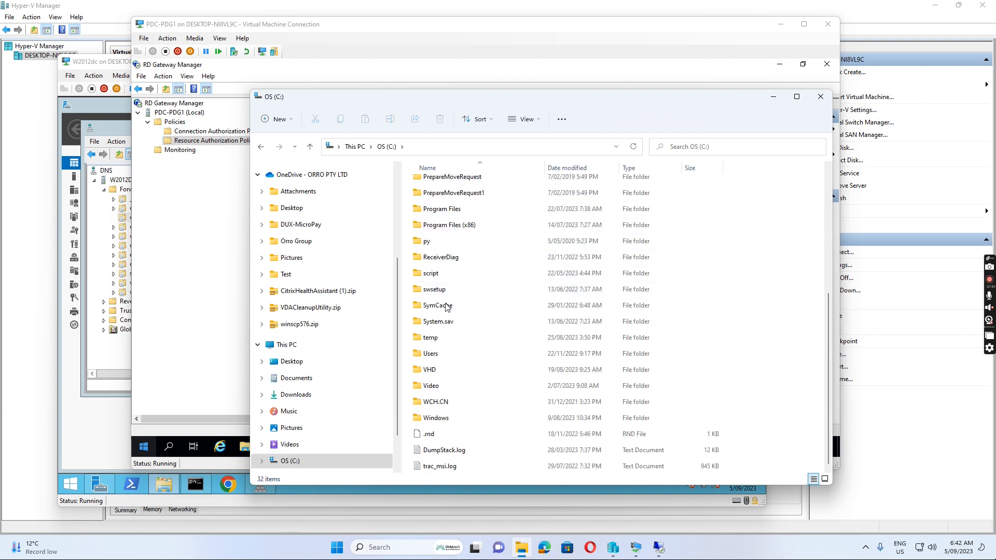
double_click(444, 417)
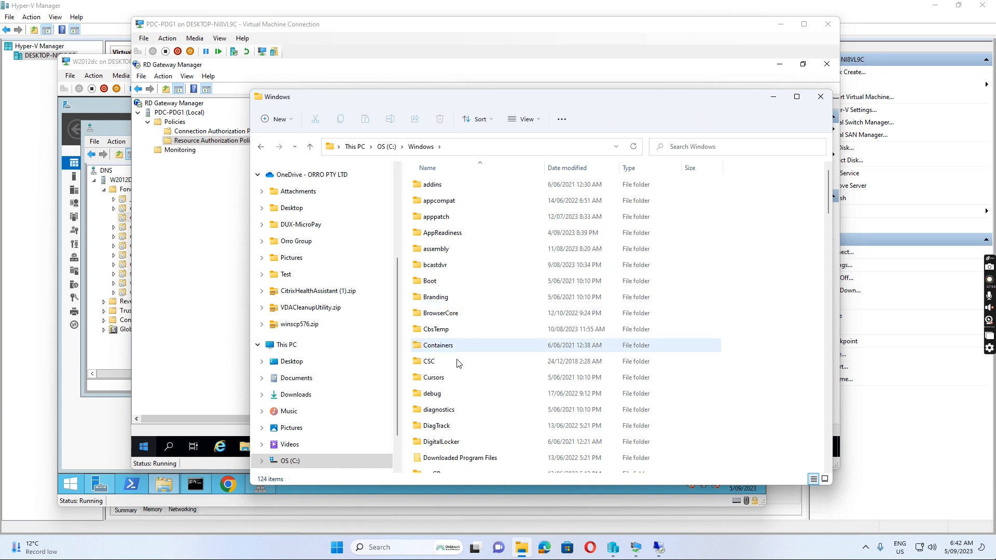
scroll(444, 426, down, 3)
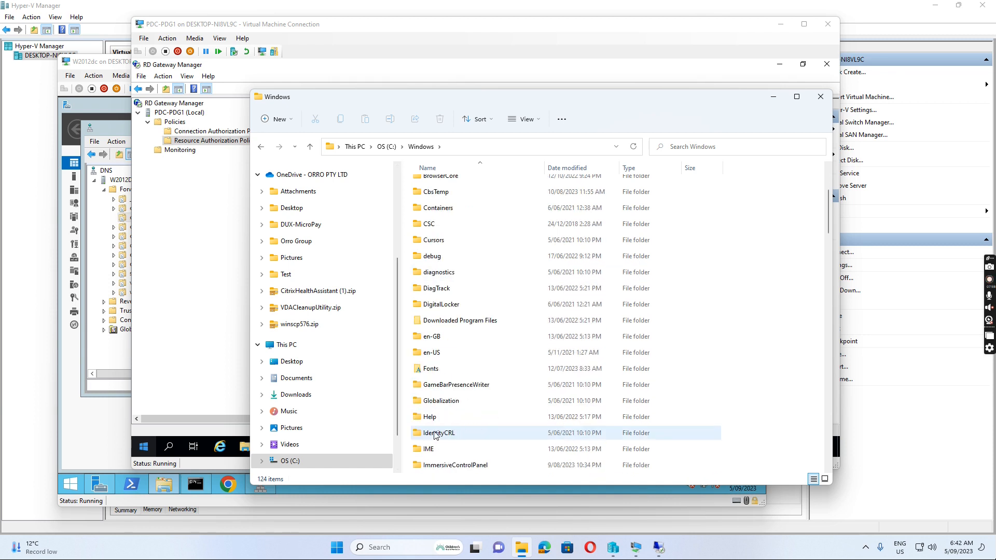
scroll(425, 359, down, 15)
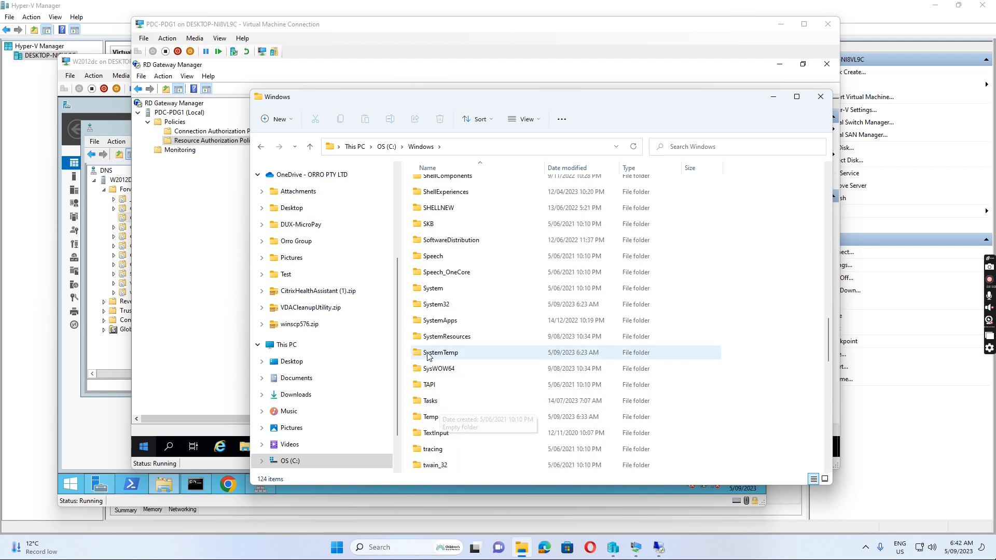
double_click(436, 305)
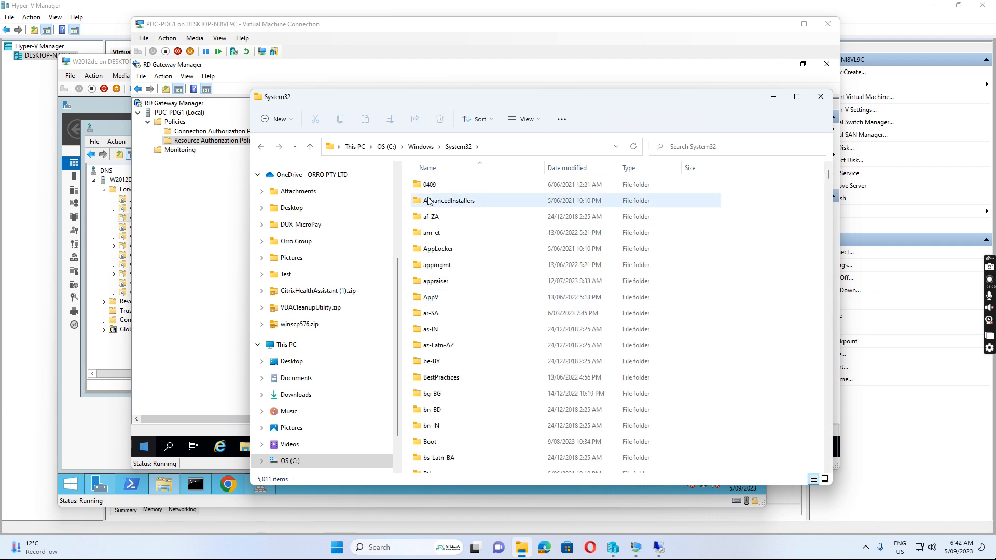
scroll(458, 320, down, 8)
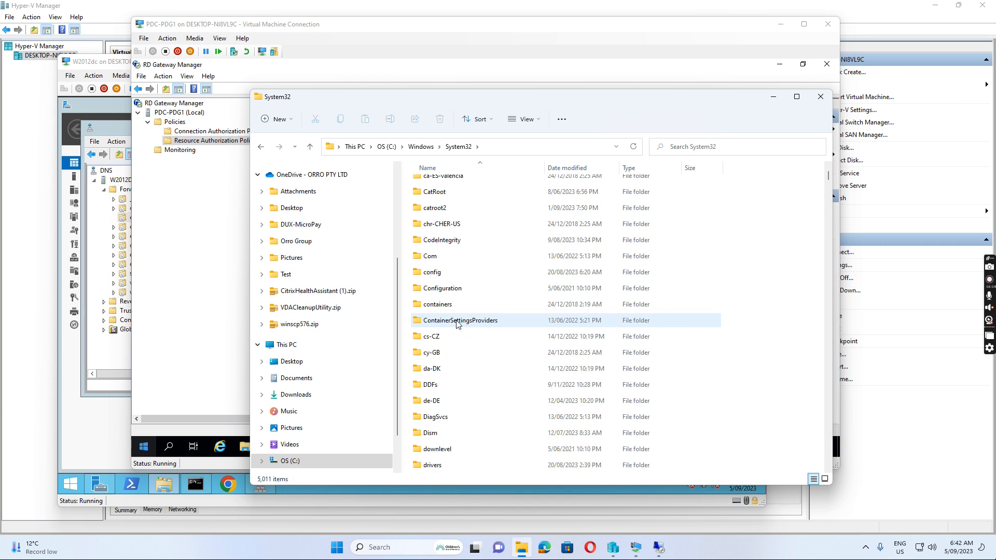
double_click(435, 418)
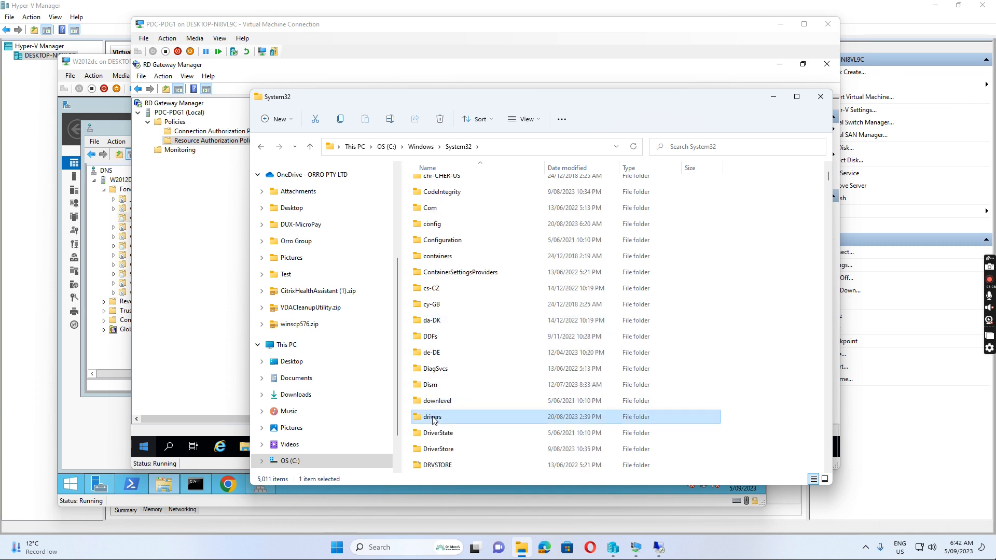
double_click(427, 233)
- Open the hosts file in Notepad and check its entry for RDS.ccq2020.com.au
right_click(428, 184)
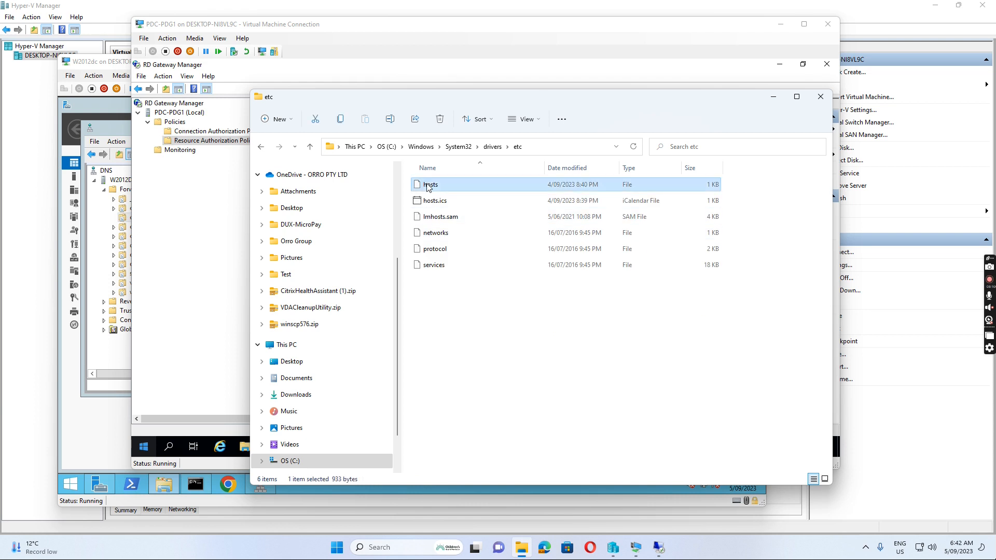
click(478, 221)
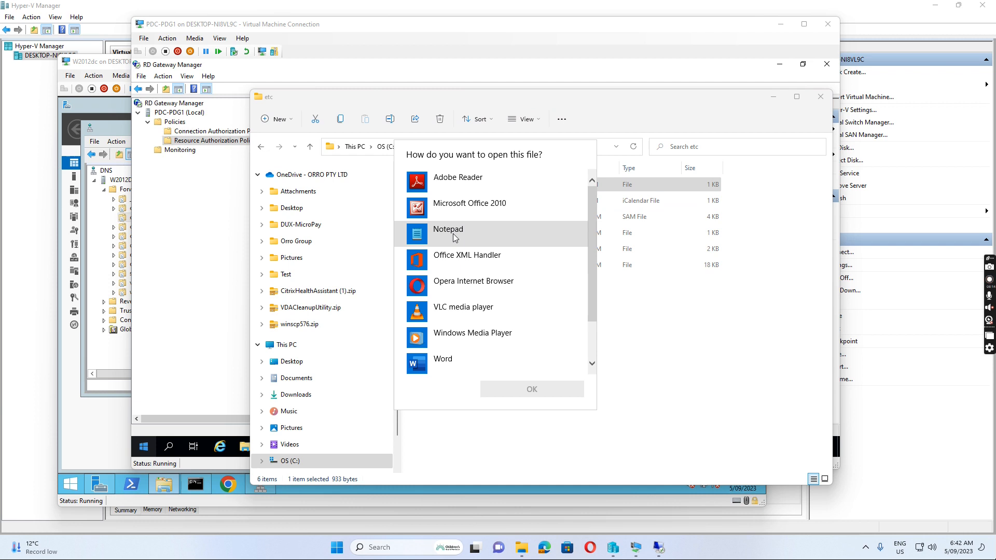
click(454, 237)
click(521, 390)
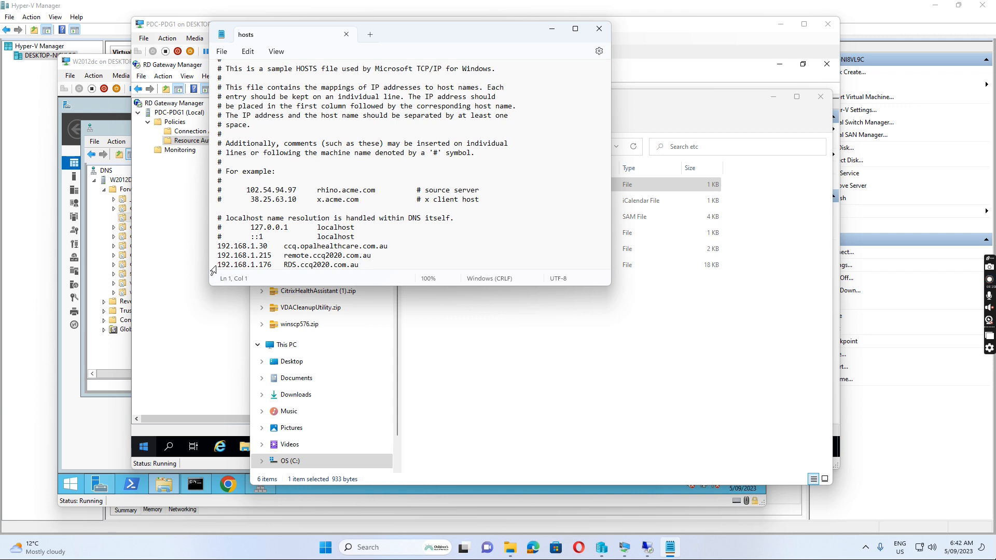
drag(220, 267, 227, 267)
- Launch Remote Desktop Connection (mstsc) on the host and set the computer to pdc-pdg1.w2012.local
click(367, 548)
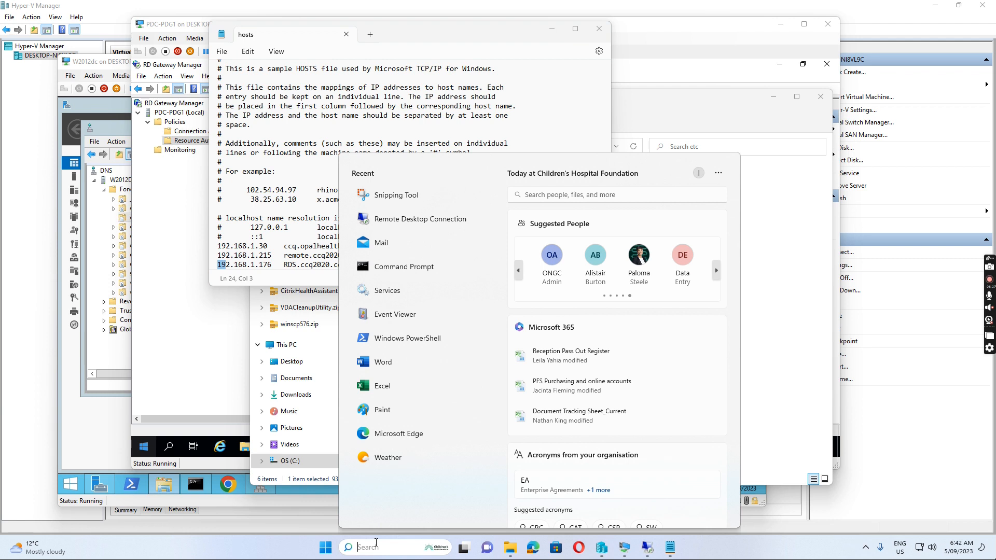
text(mstsc)
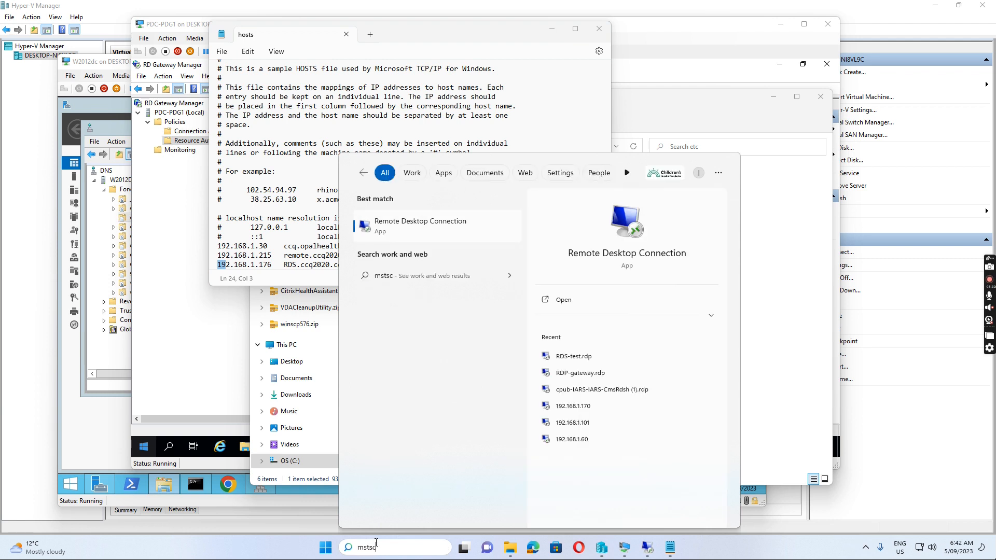
key(Return)
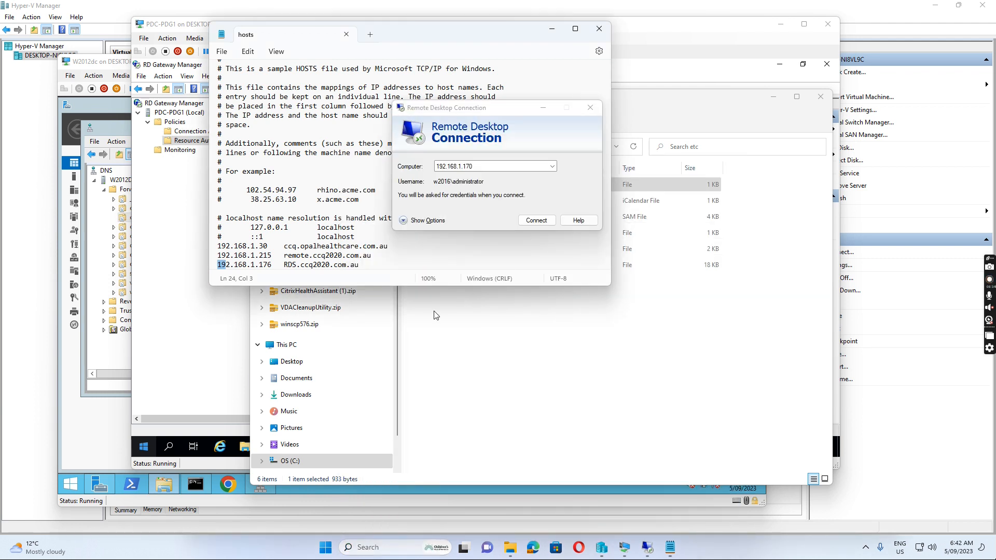
drag(487, 166, 429, 167)
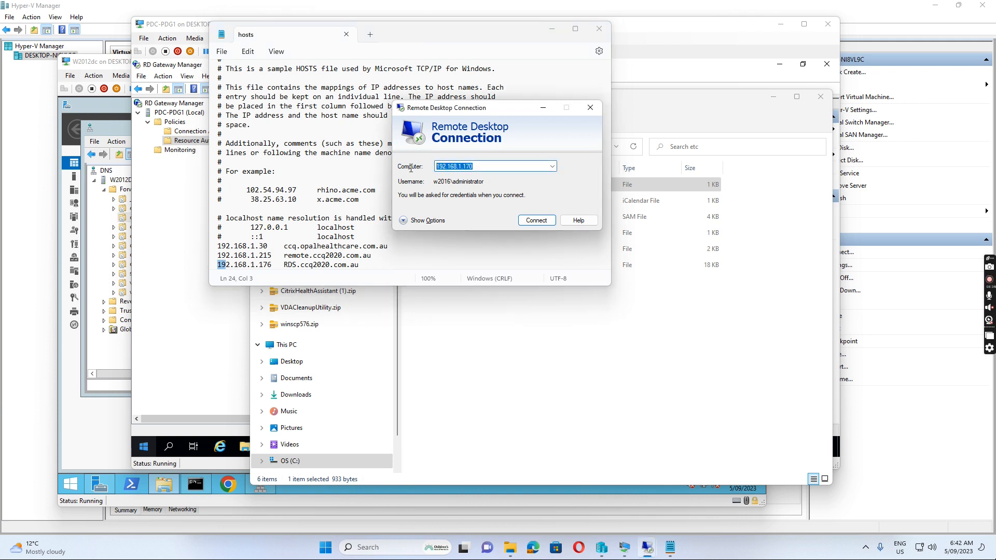
text(pd)
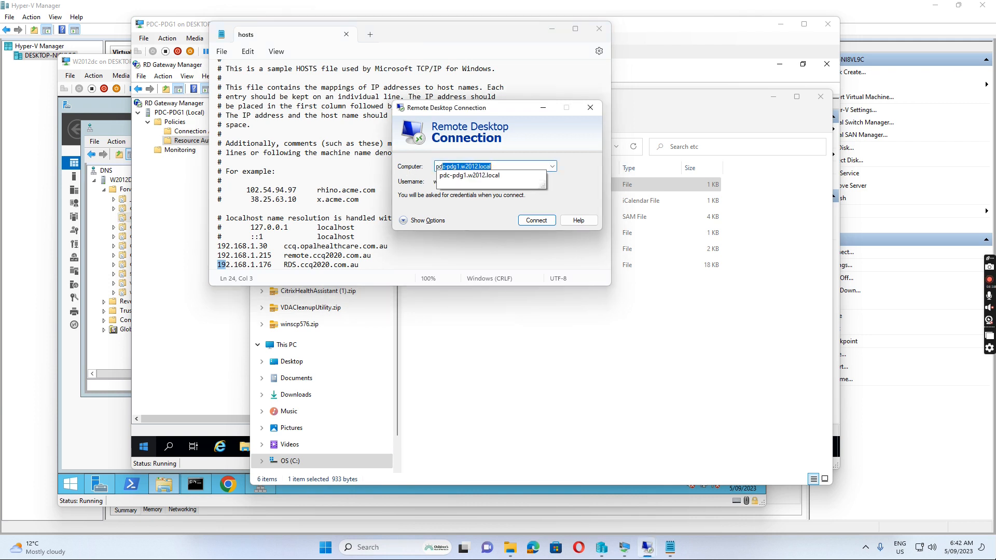
text(c-pdg1)
click(506, 166)
- Set the connection's RD Gateway server to rds.ccq2020.com.au, with the bypass for local addresses turned off
click(428, 220)
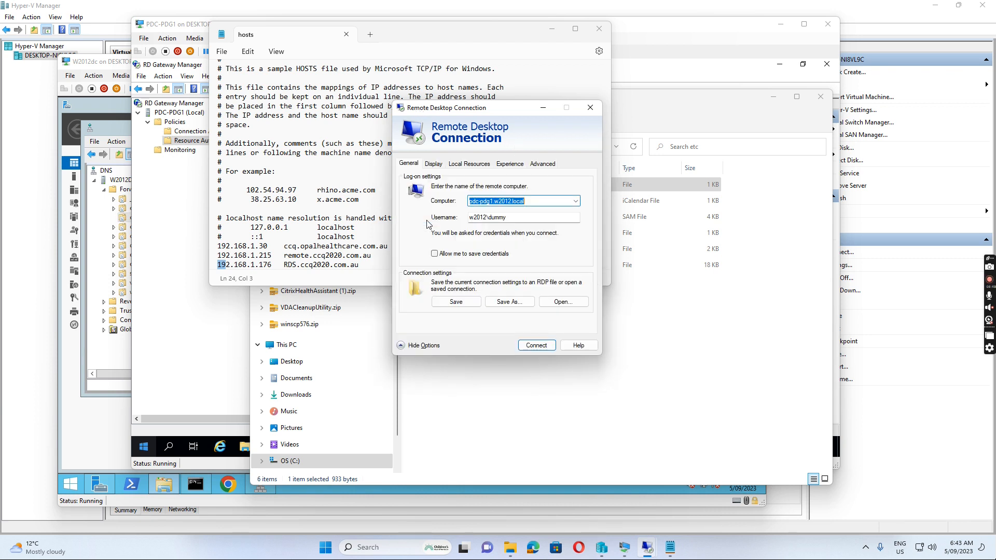
click(549, 169)
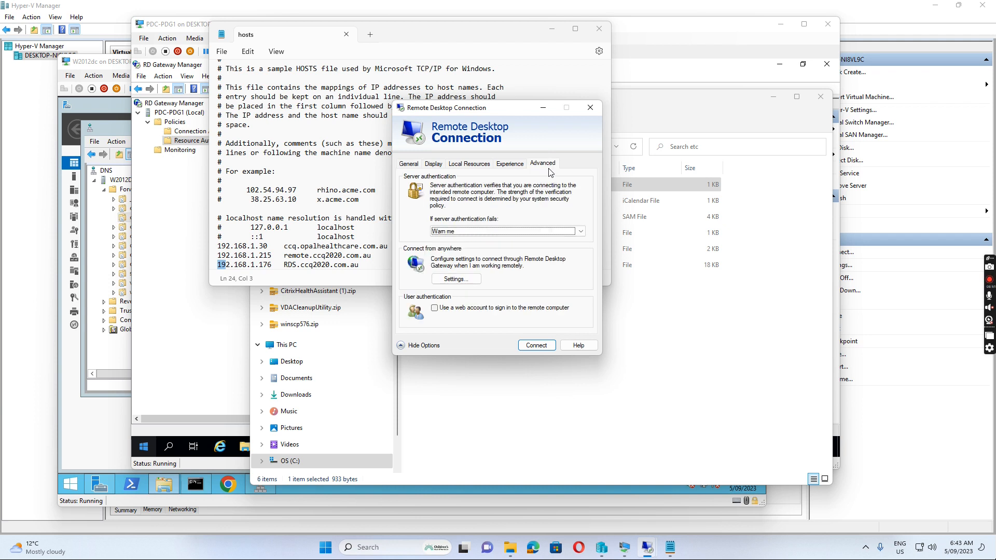
click(461, 280)
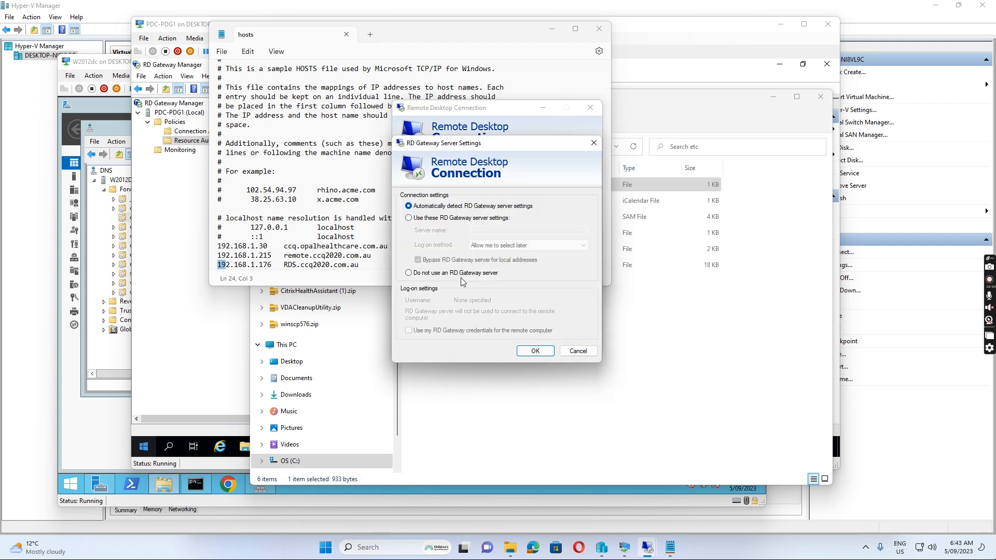
click(409, 218)
click(483, 230)
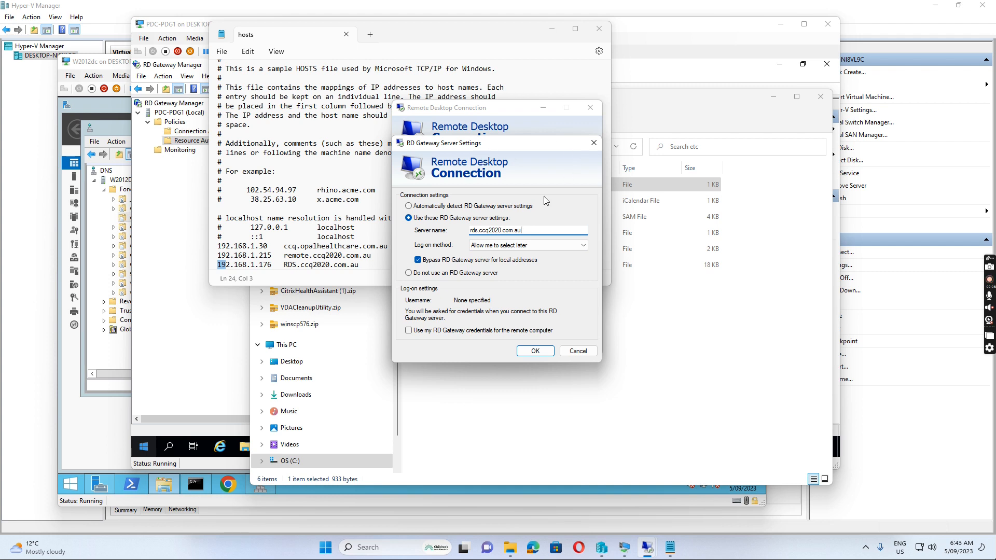
click(418, 260)
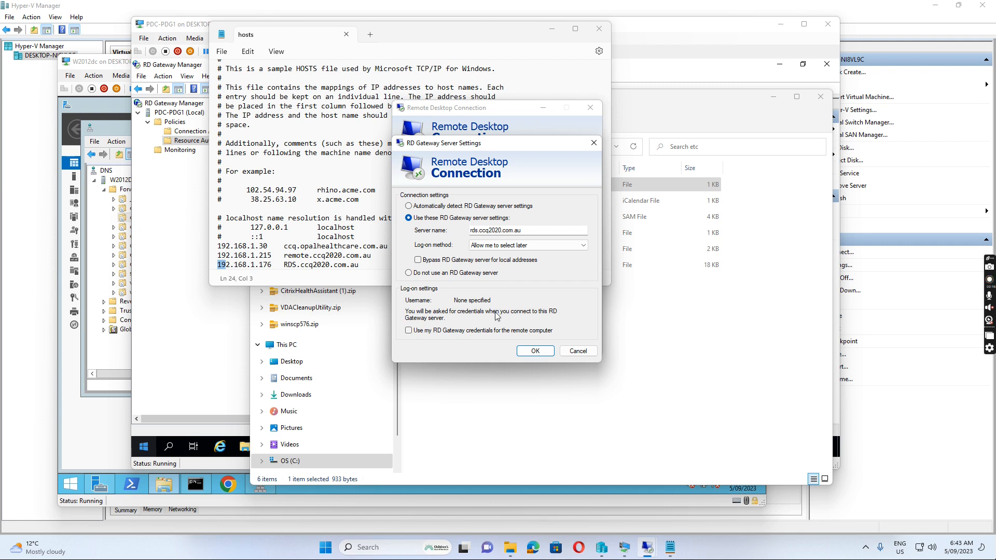
click(535, 351)
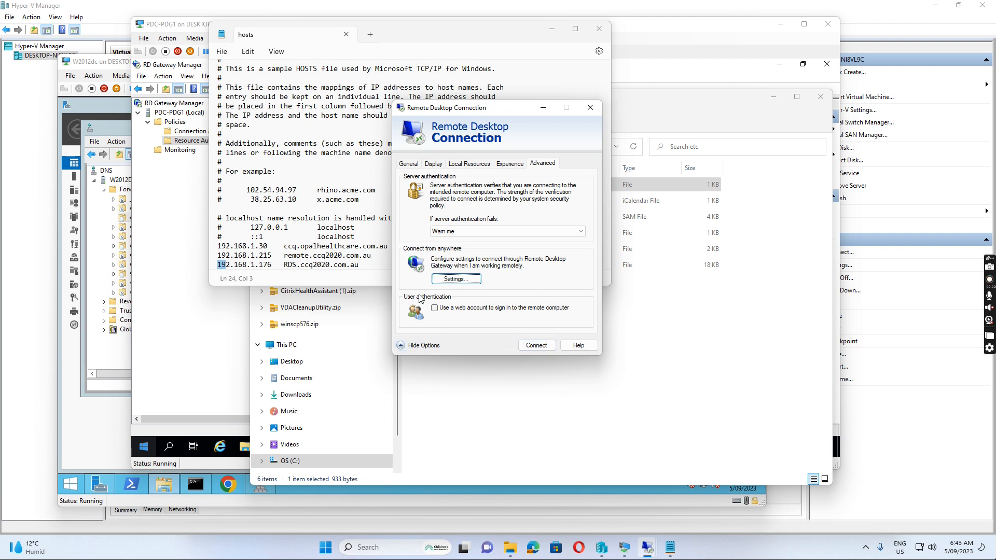
- Try to connect to pdc-pdg1.w2012.local, entering the username w2012\dummy and the account password for the RD Gateway
click(425, 345)
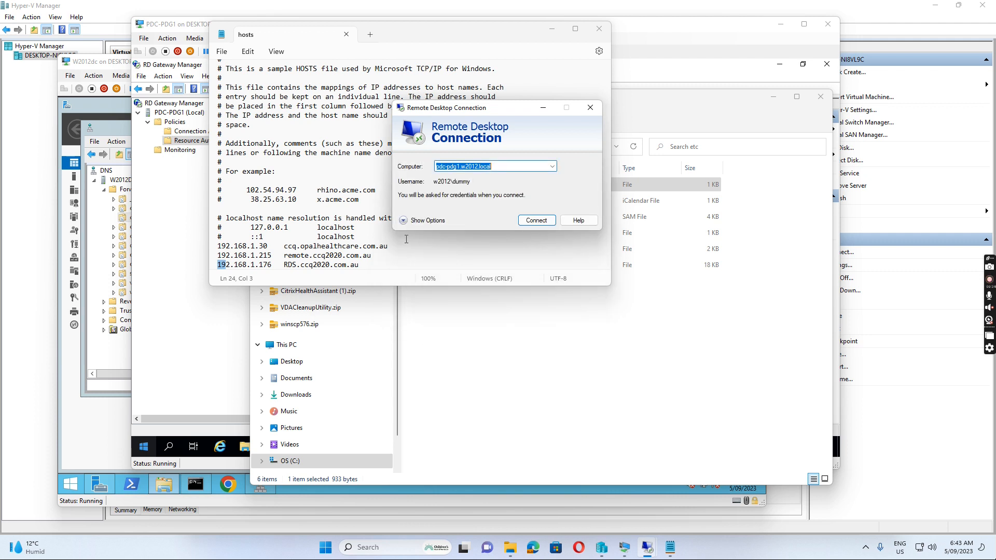
click(537, 222)
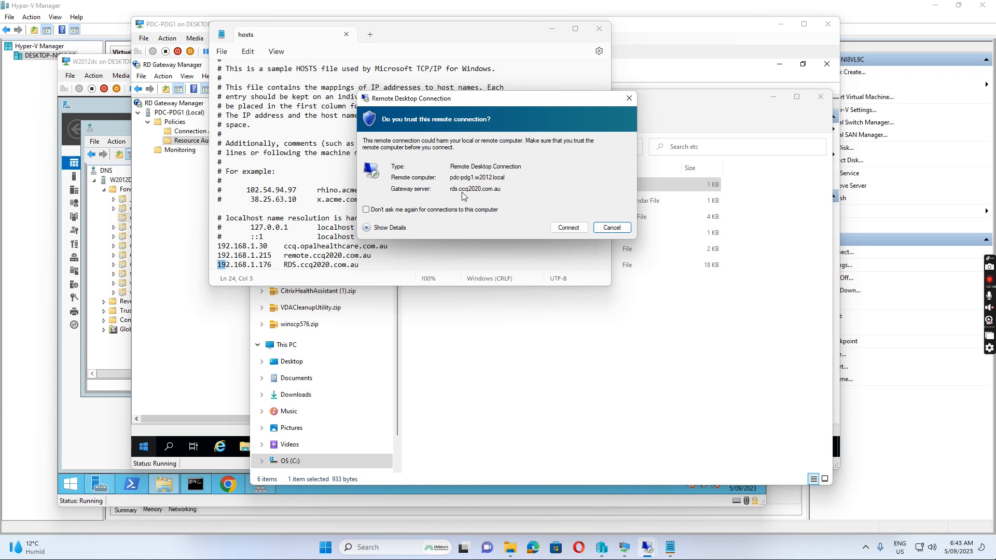
click(567, 228)
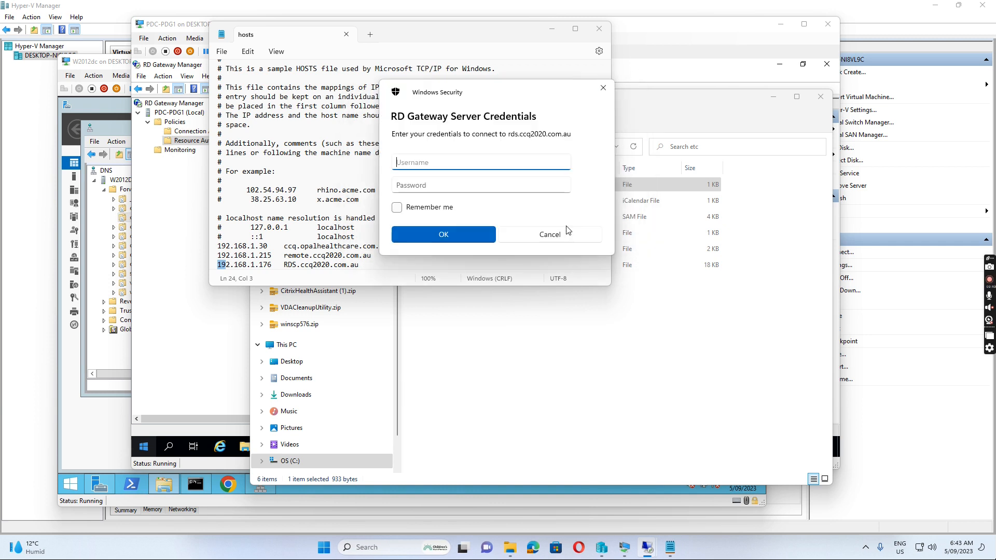
text(w2012\dummy)
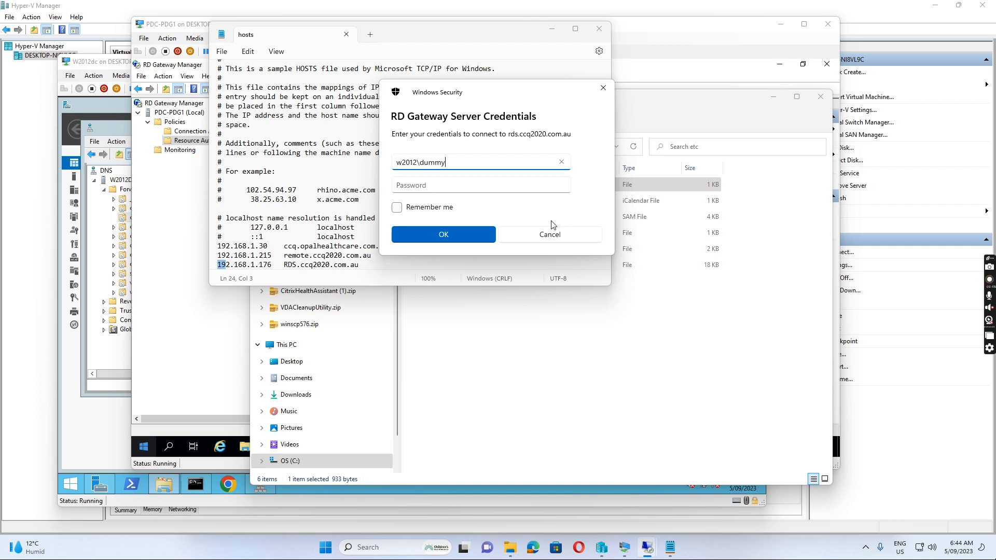
key(Tab)
text(P)
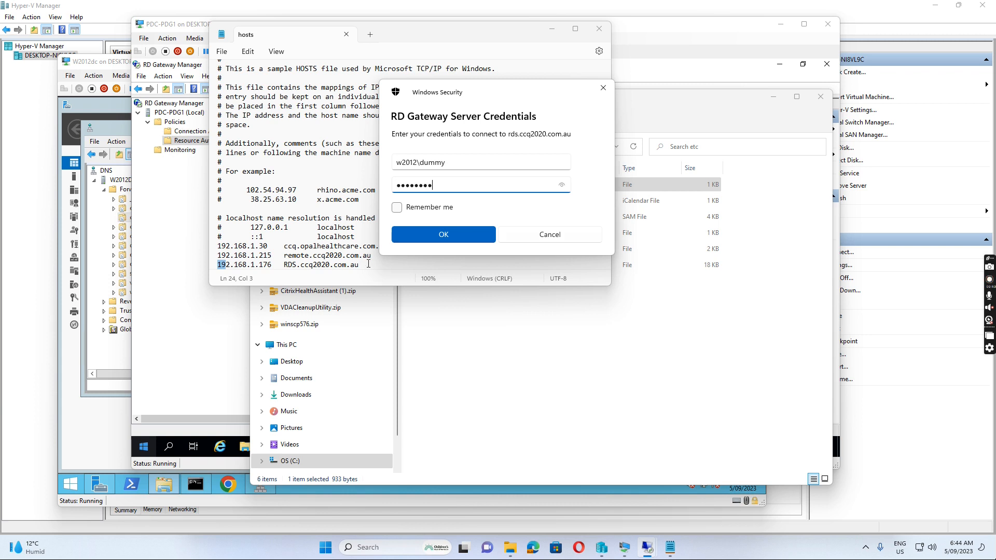
click(436, 236)
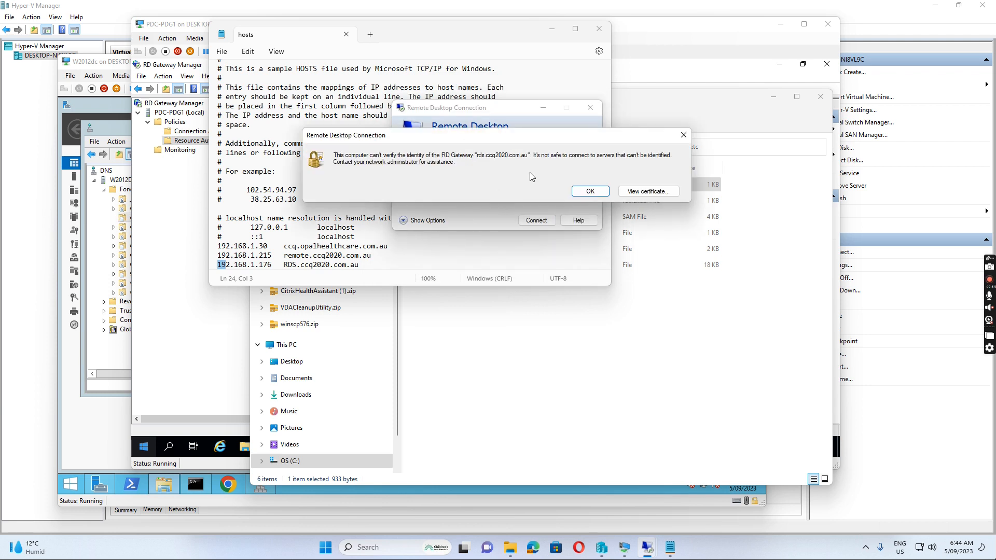
click(591, 191)
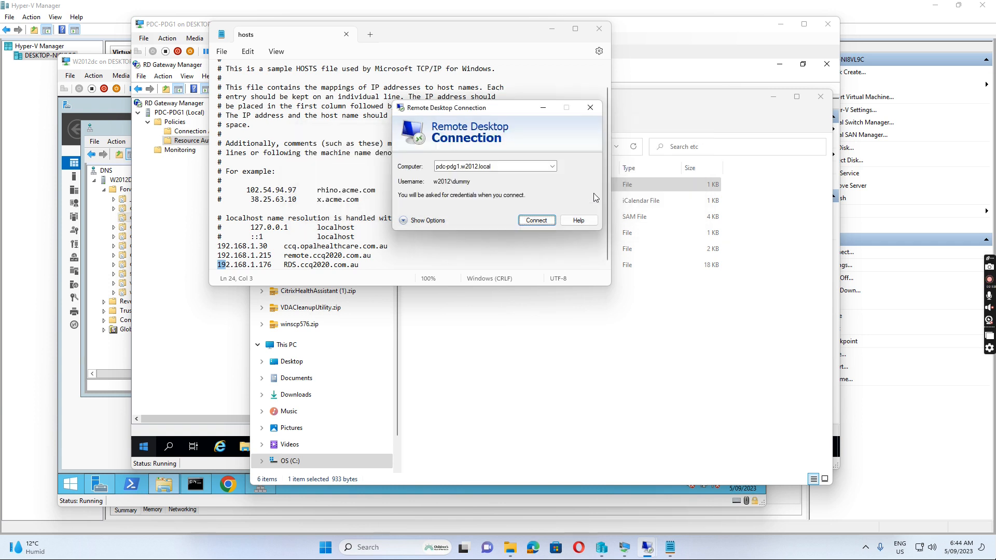
- Start the remote connection again, then switch to the PDC-PDG1 virtual machine and minimize RD Gateway Manager to reach Server Manager
click(537, 221)
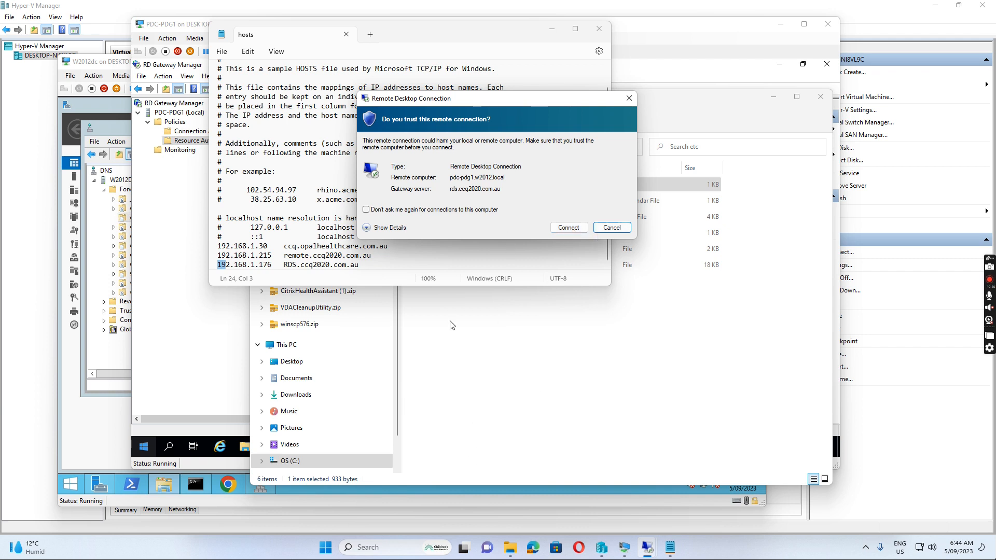
mouse_move(650, 548)
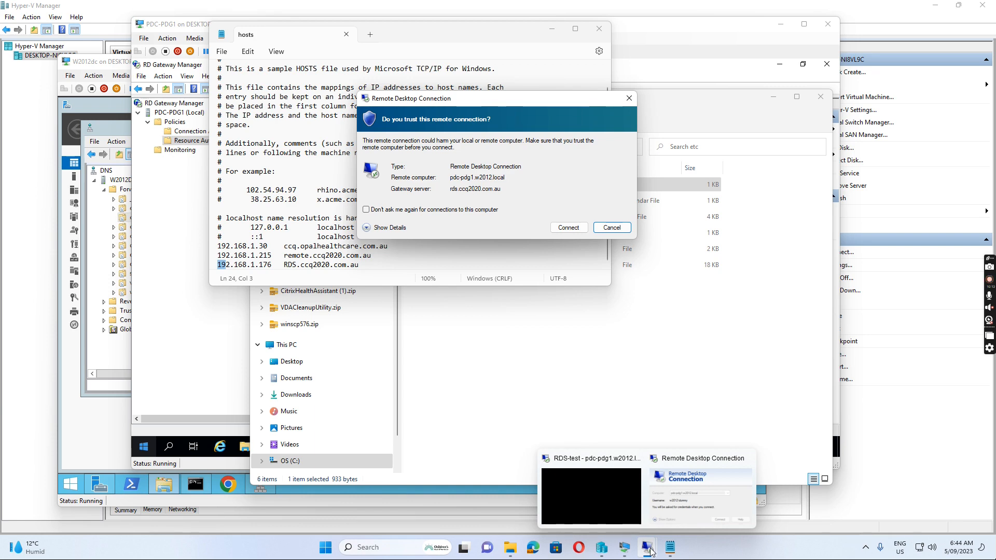
mouse_move(575, 481)
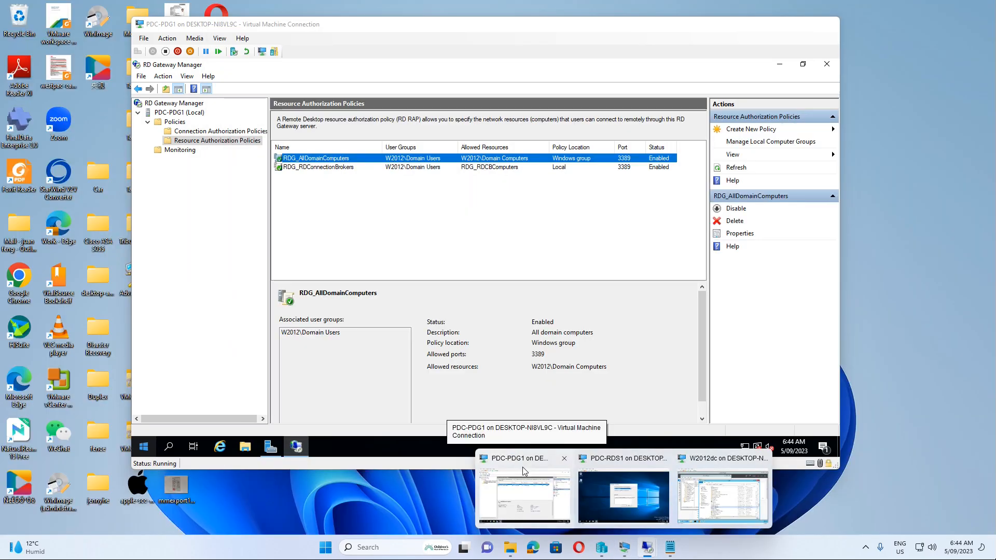
click(521, 490)
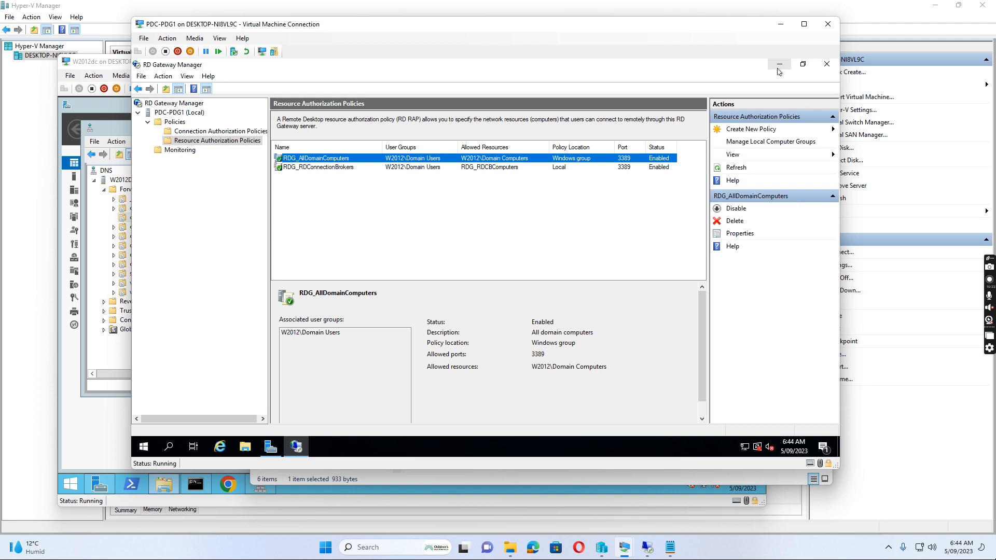
click(779, 65)
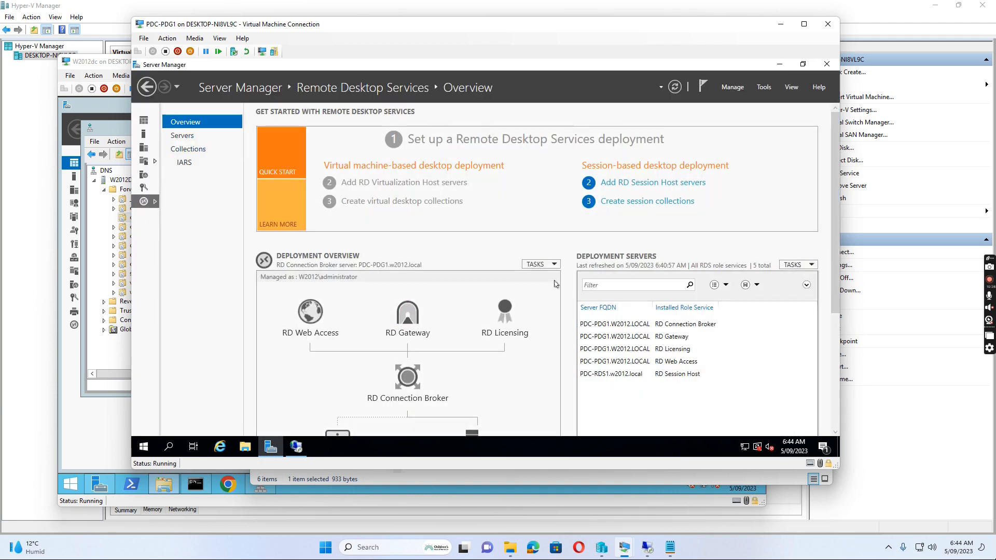
- Open the certificate settings in the Remote Desktop Services deployment properties and select the RD Gateway role service
click(553, 265)
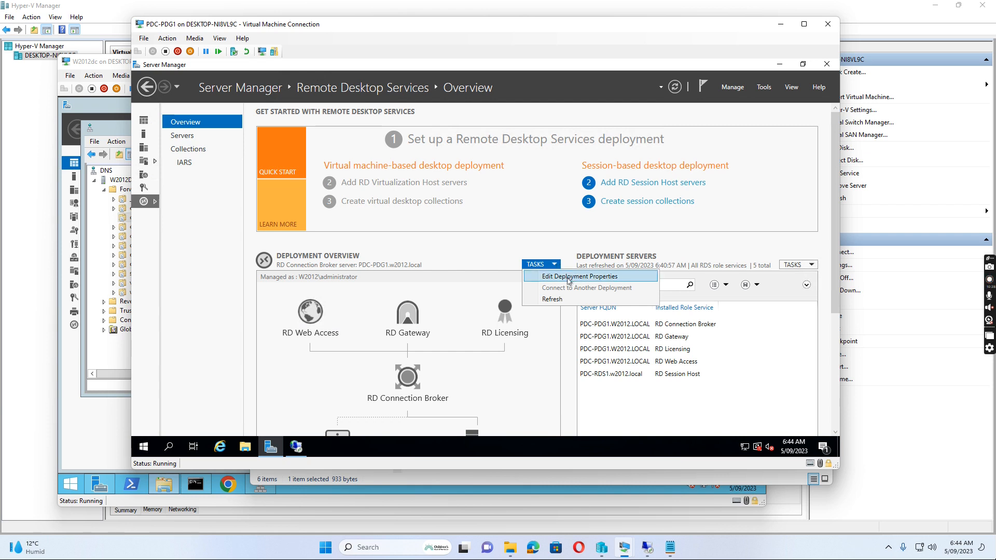
click(563, 278)
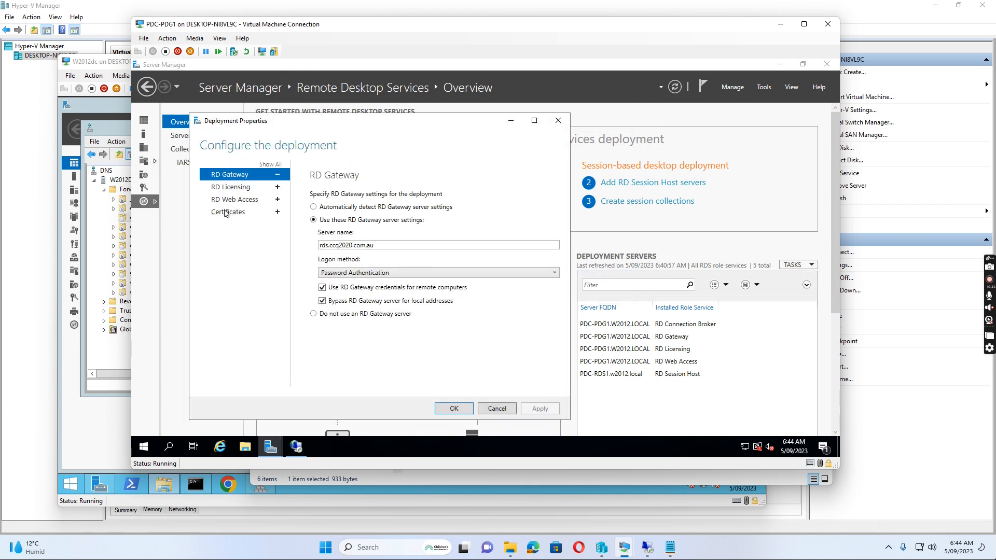
click(225, 212)
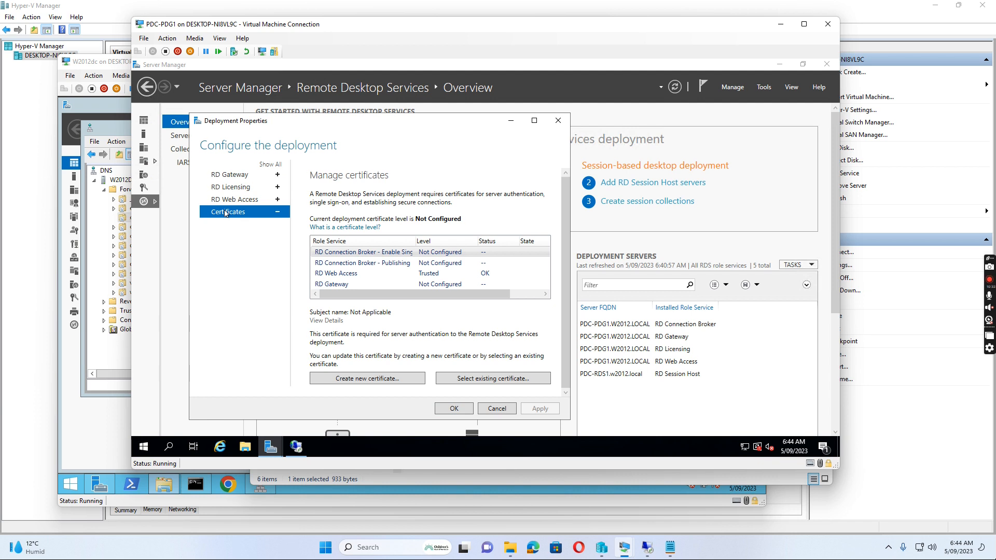
click(348, 287)
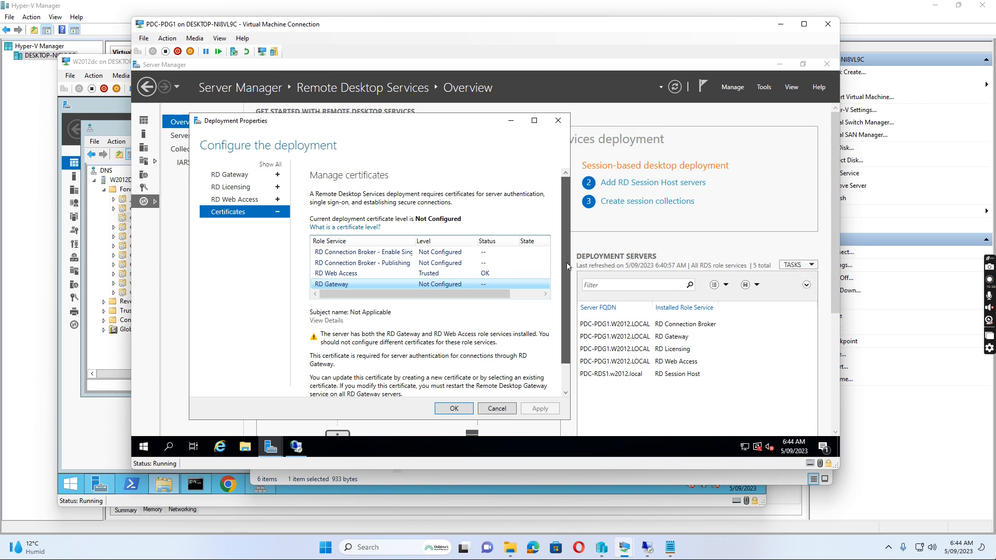
drag(567, 266, 567, 309)
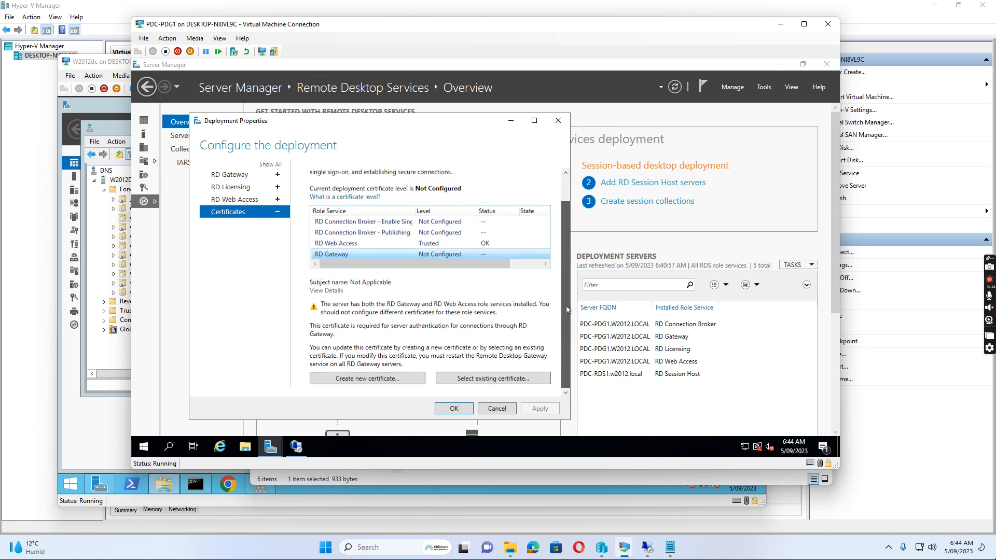
- Choose the existing certificate file RDS-ccq2020 from \\w2012dc\public for the RD Gateway role service
click(500, 379)
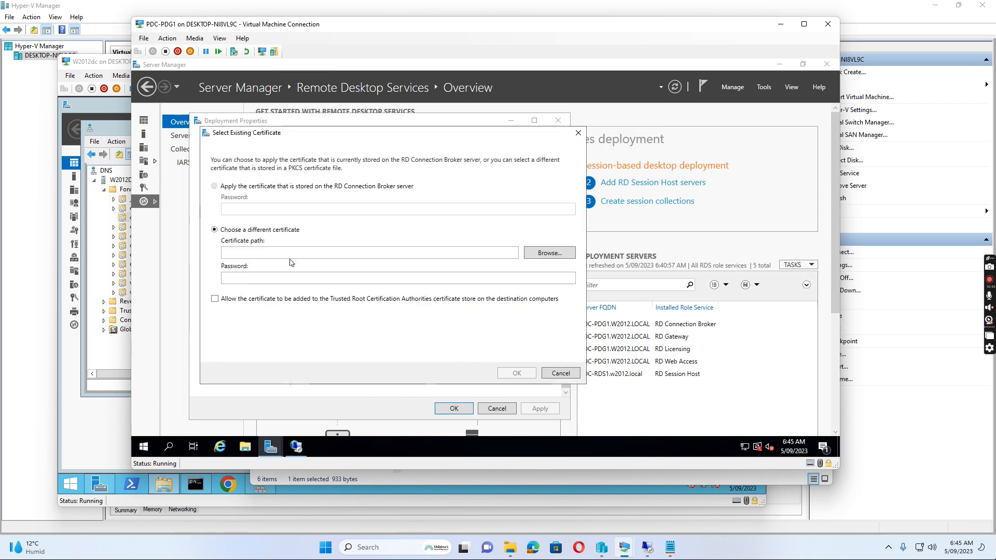
click(545, 256)
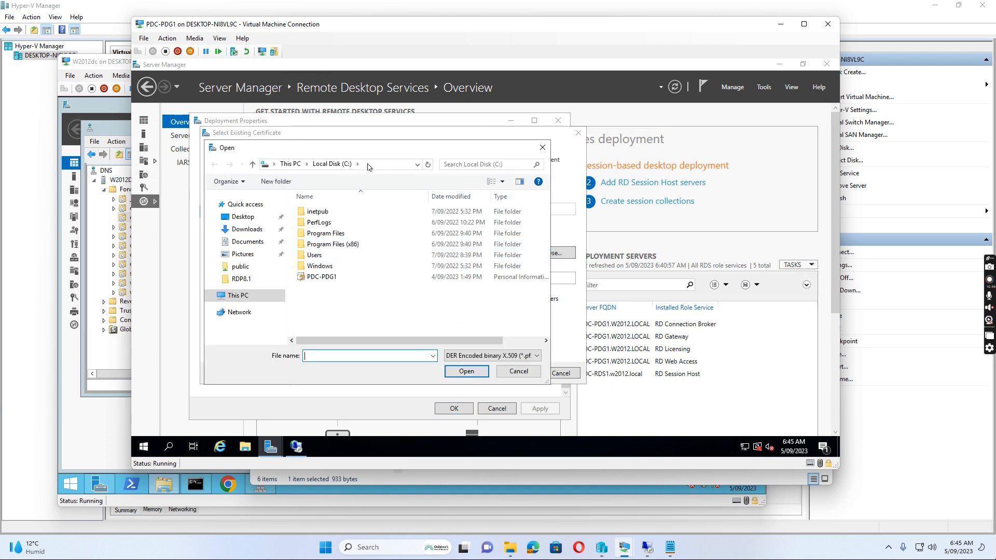
click(371, 164)
text(\\w2012dc\public)
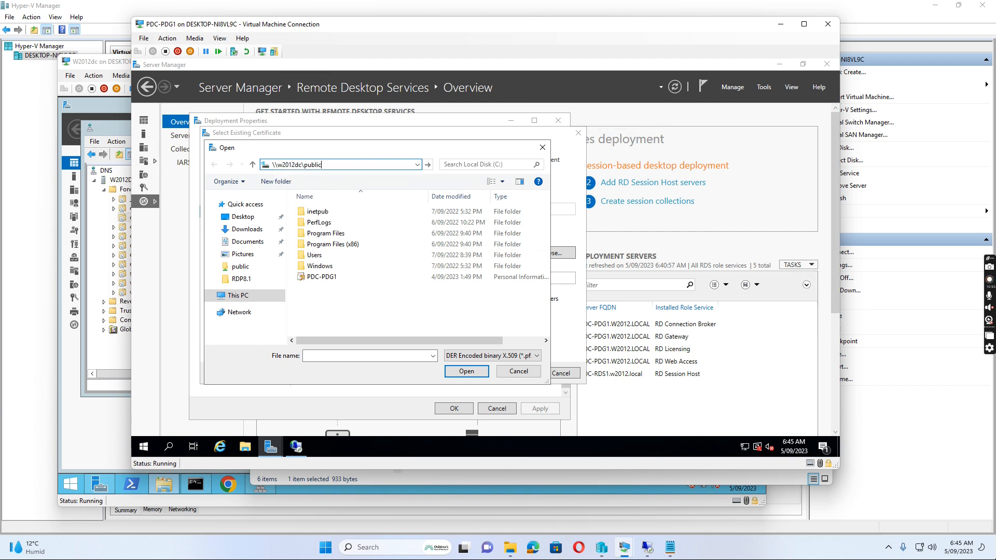
key(Return)
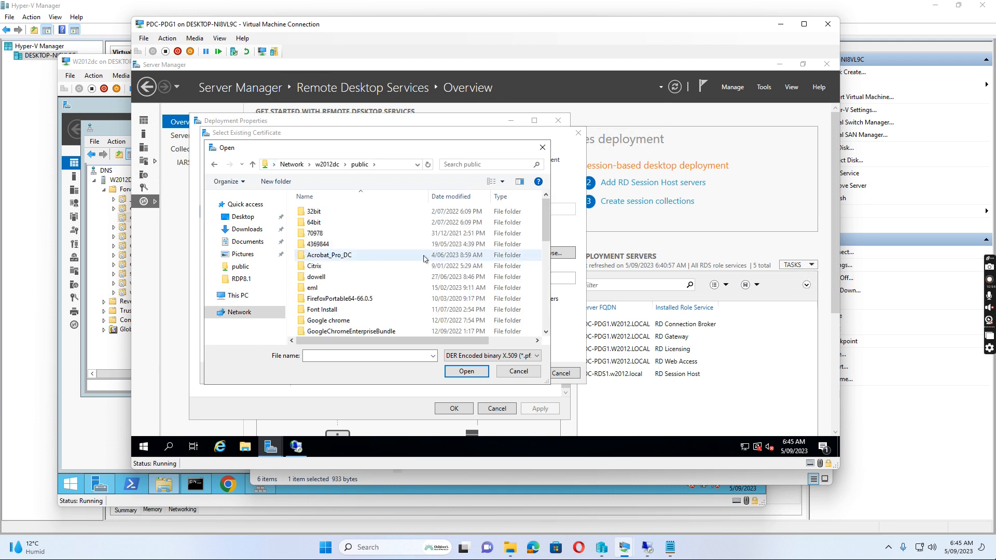
scroll(420, 267, down, 3)
click(322, 319)
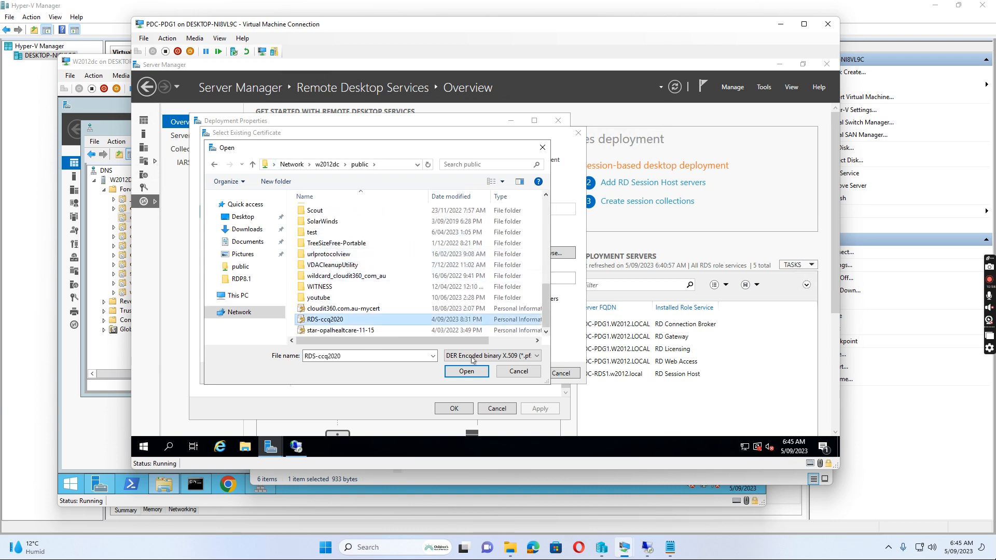
click(467, 371)
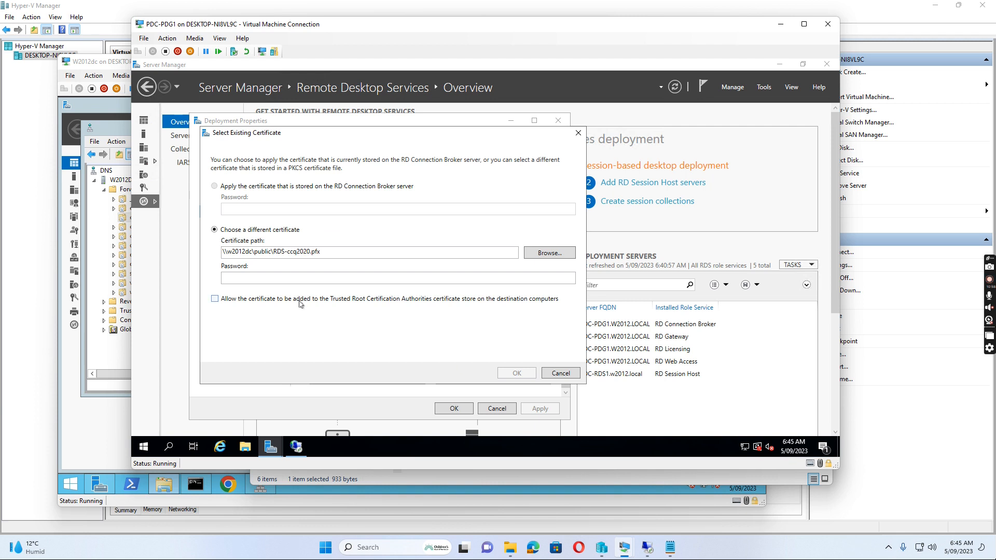
- Enter the certificate password, allow adding it to the Trusted Root Certification Authorities store, and apply the certificate to the RD Gateway
click(275, 279)
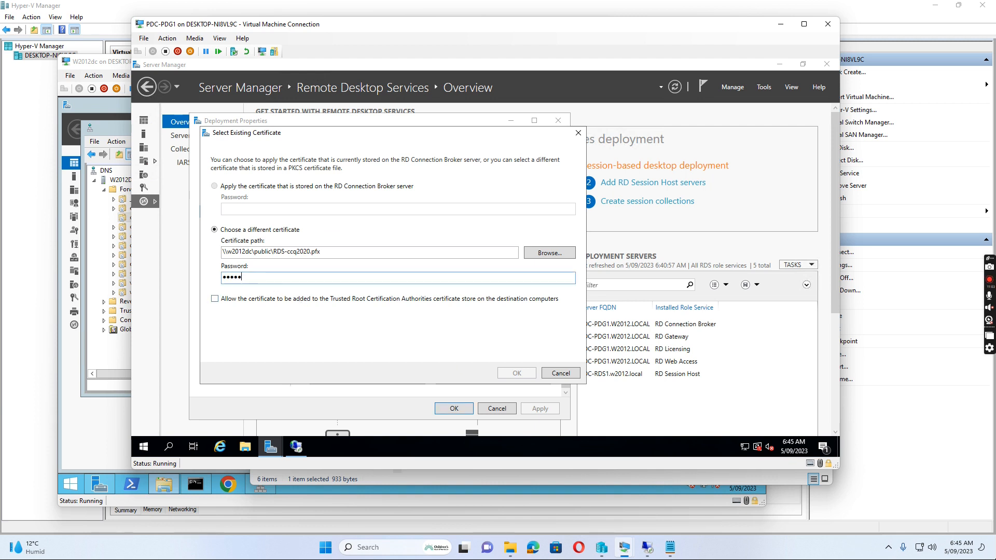
click(215, 299)
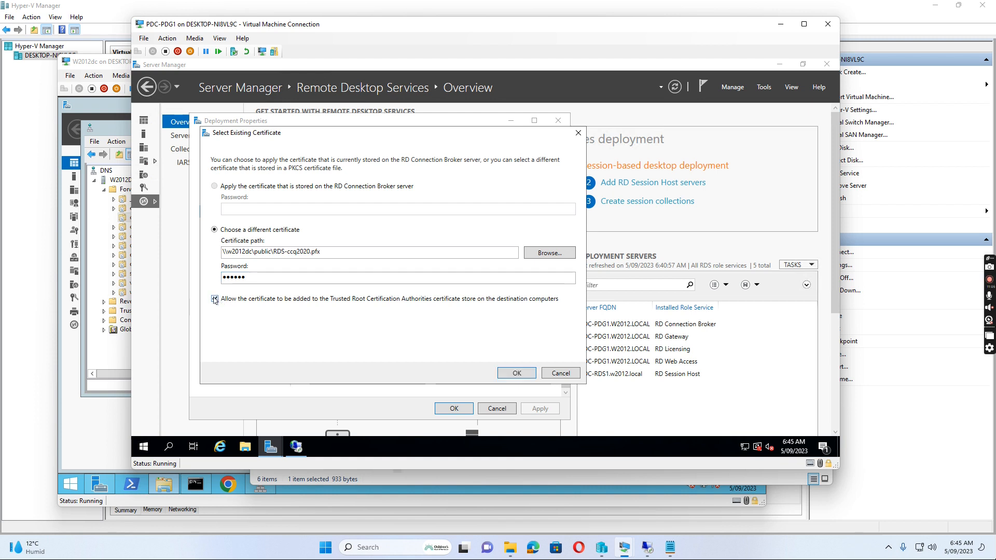
click(516, 374)
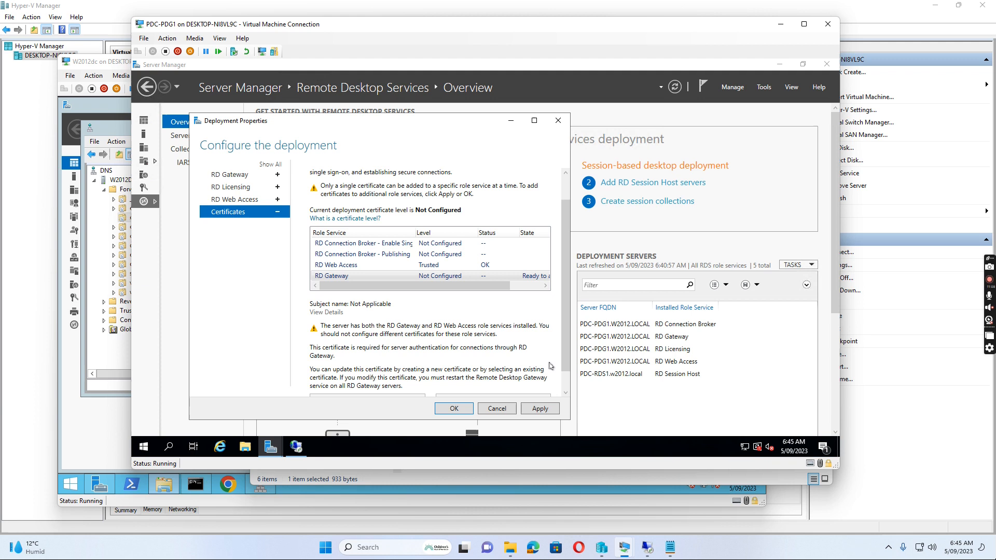
scroll(566, 355, down, 2)
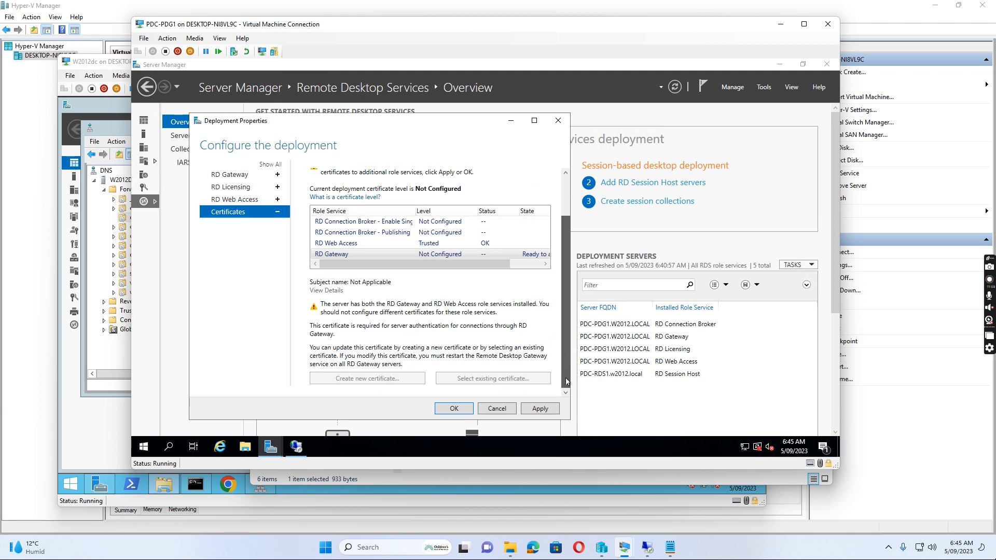
click(539, 408)
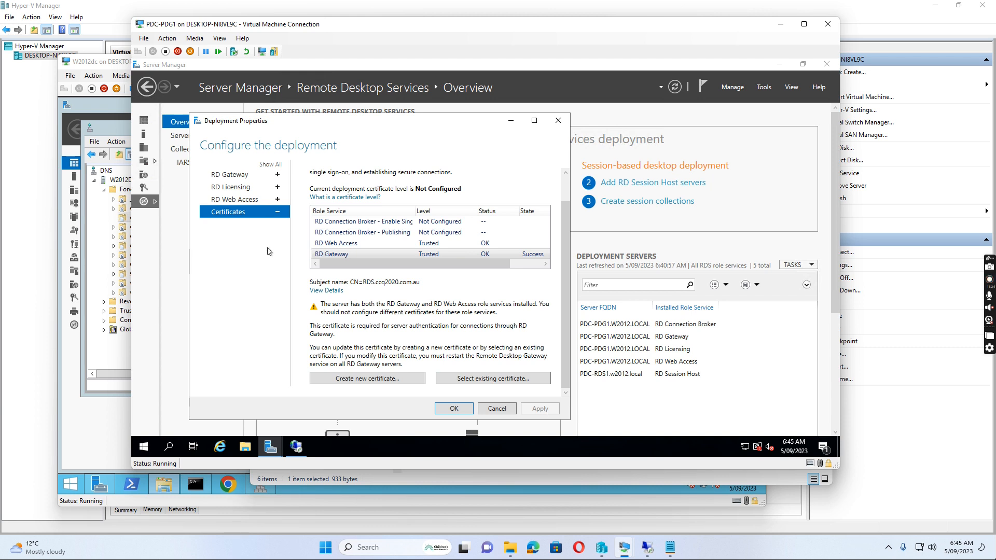
click(453, 410)
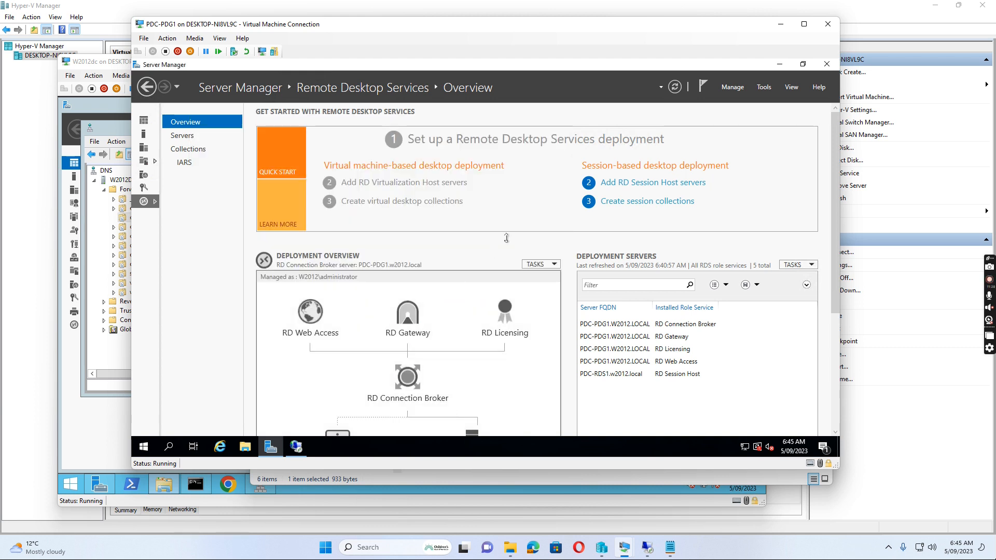
- Switch back to Remote Desktop Connection, accept the pending connection, and sign in to the RD Gateway as w2012\dummy with the account password
mouse_move(647, 547)
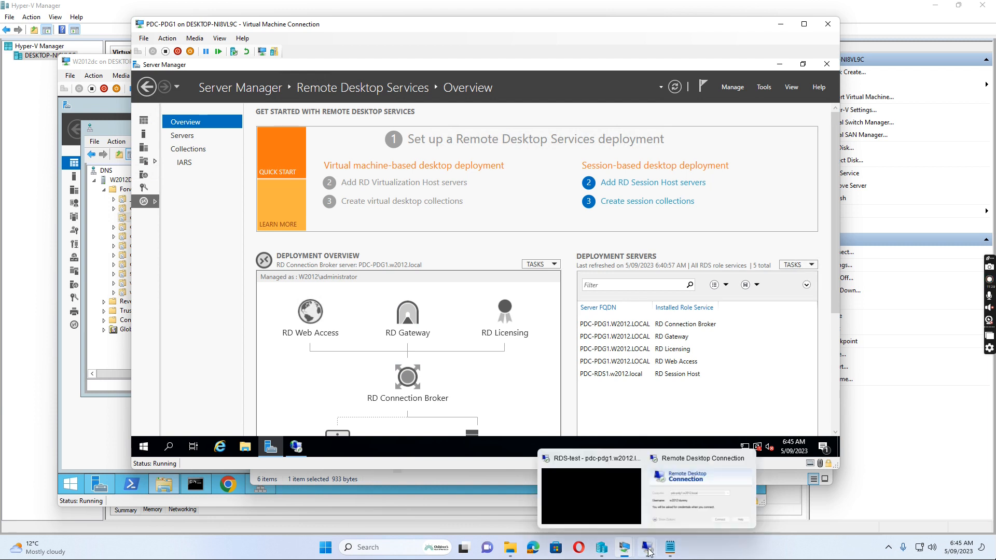
click(681, 471)
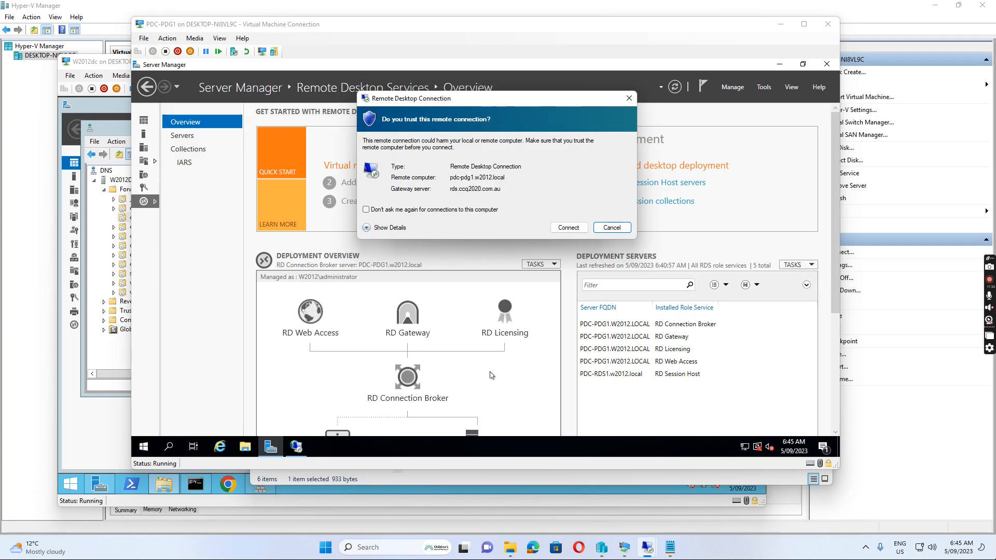
click(569, 228)
text(w2012\dummy)
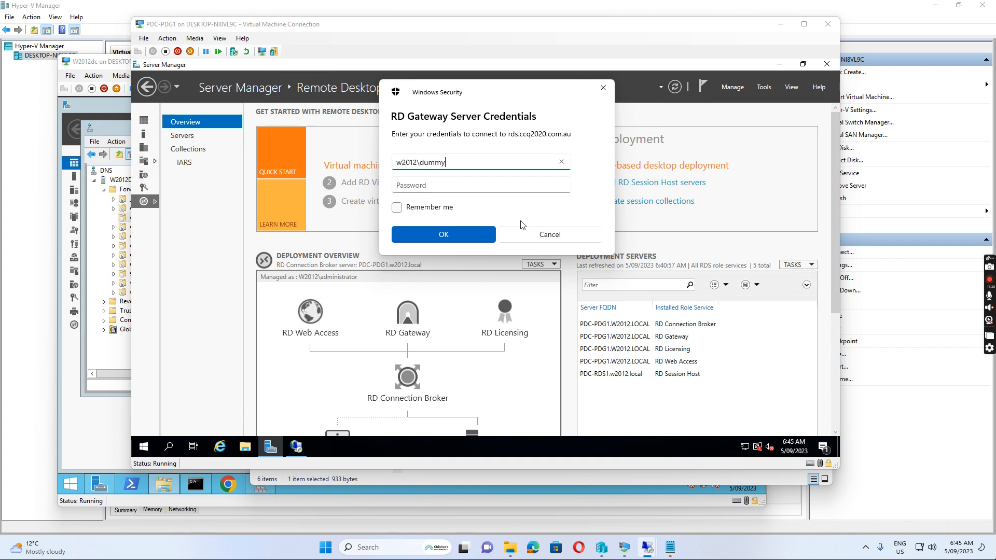
key(Tab)
text(•)
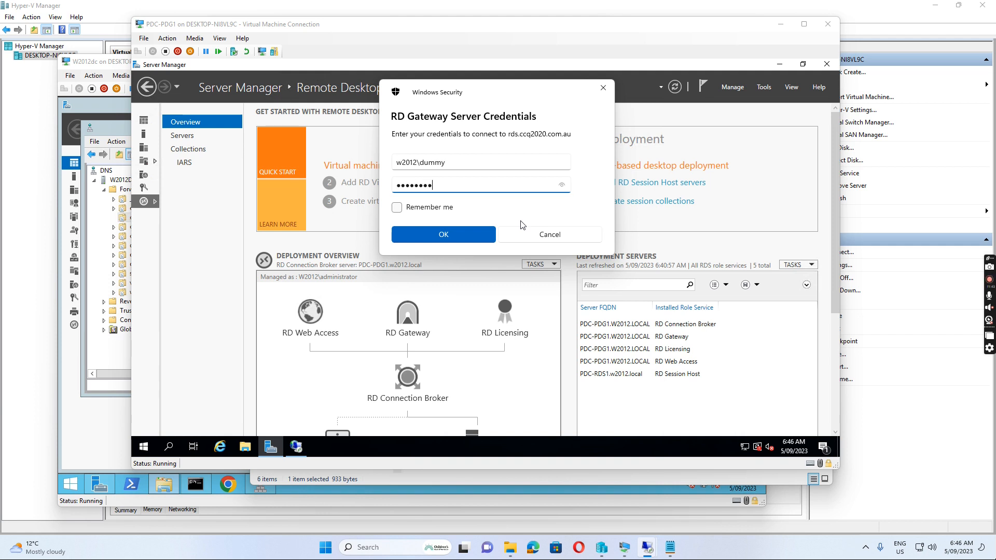
text(•••••••)
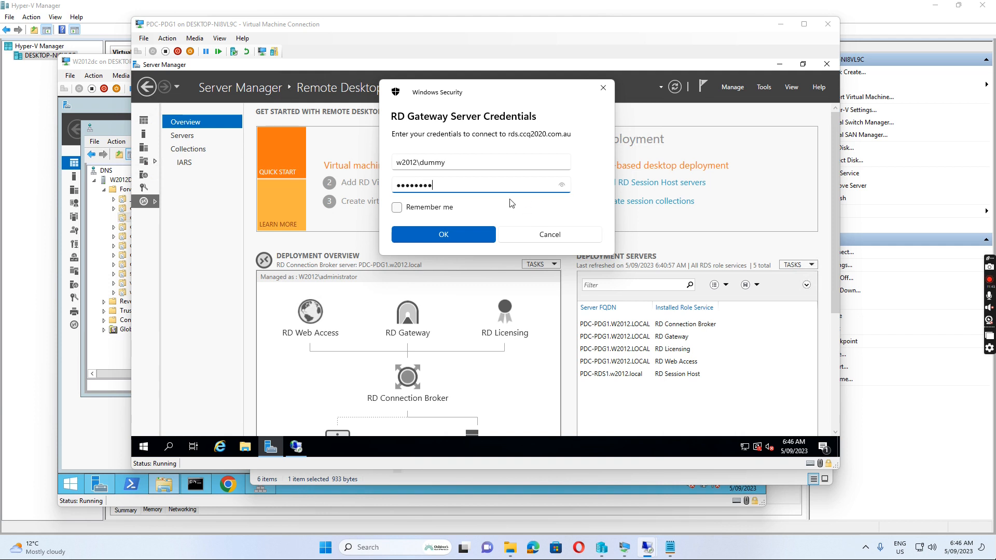
click(436, 234)
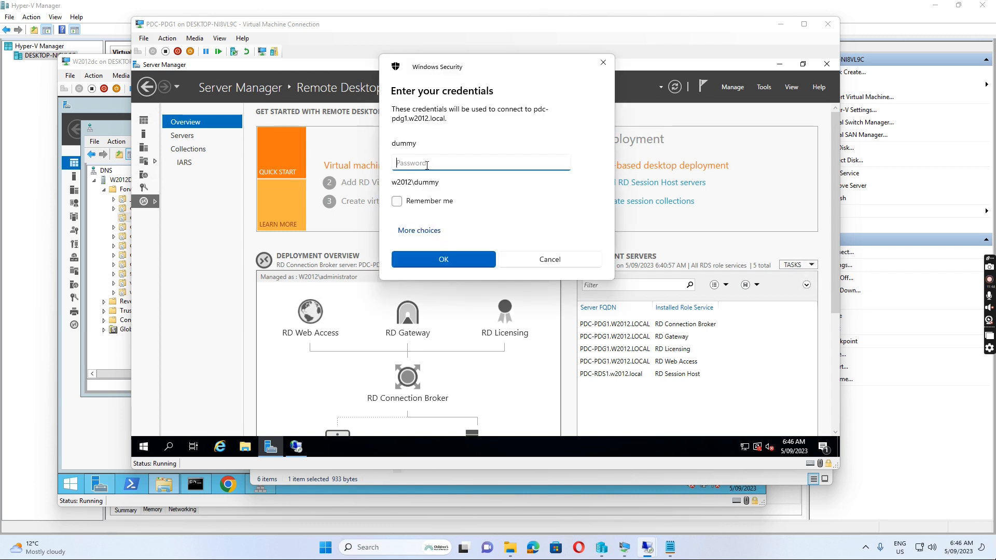
- Try to sign in to pdc-pdg1.w2012.local as w2012\dummy with the account password, check the connection error details, and dismiss the error
text(••)
click(443, 259)
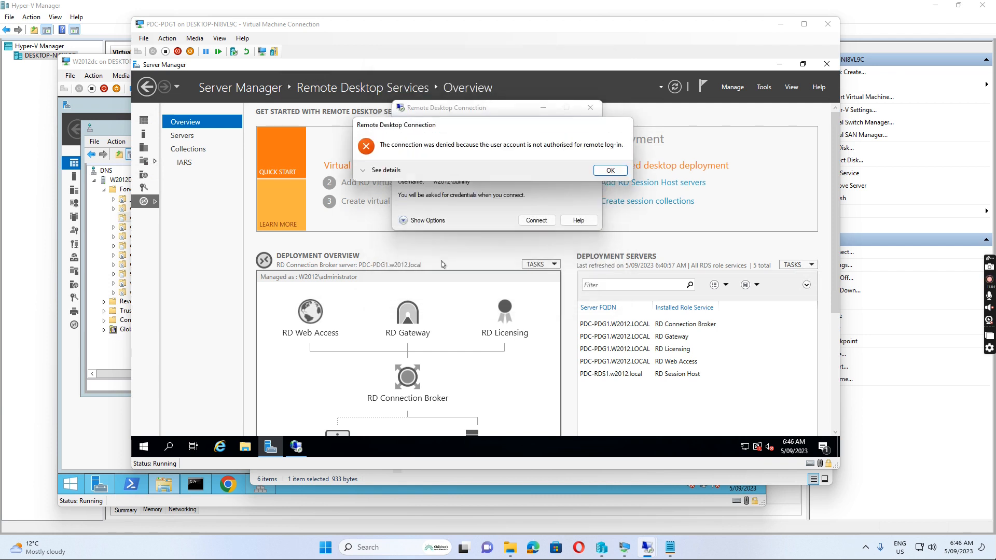
click(381, 174)
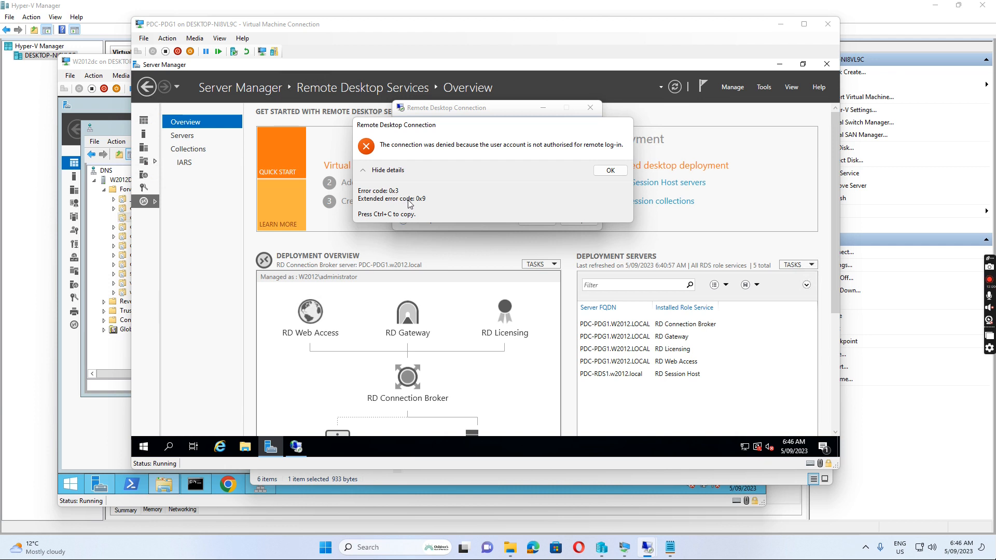
click(610, 171)
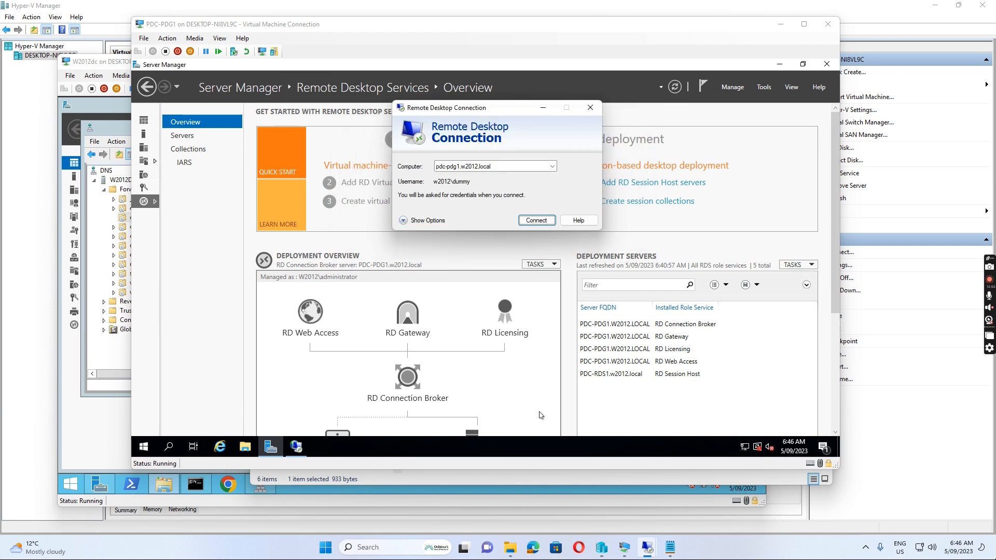
- Save the connection settings as RDP-gateway01 in the Documents folder and close Remote Desktop Connection
click(422, 222)
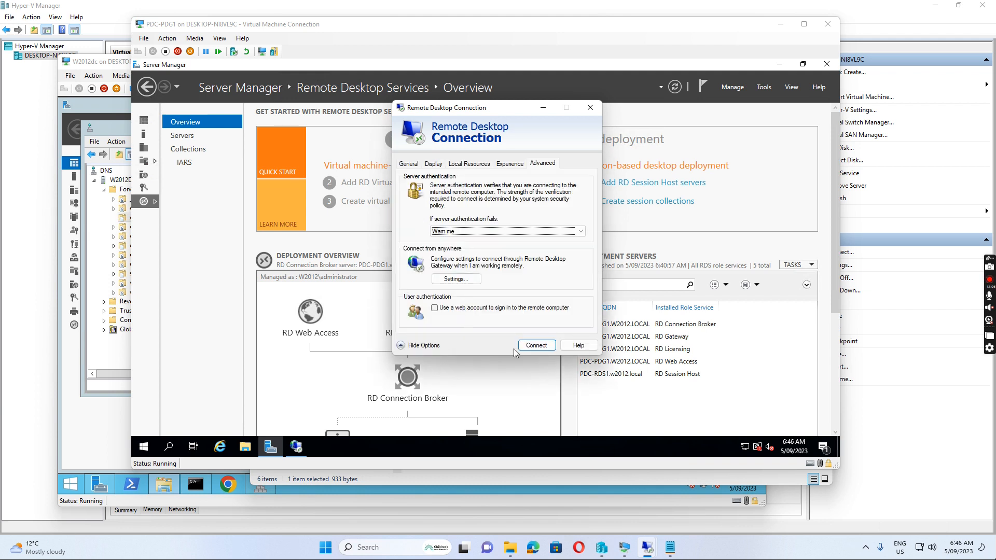
click(434, 164)
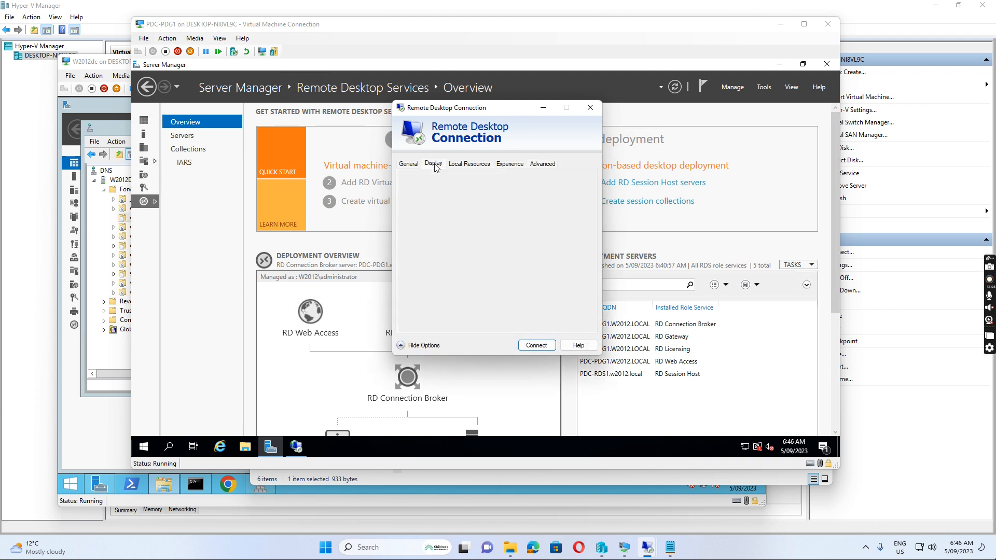
click(415, 166)
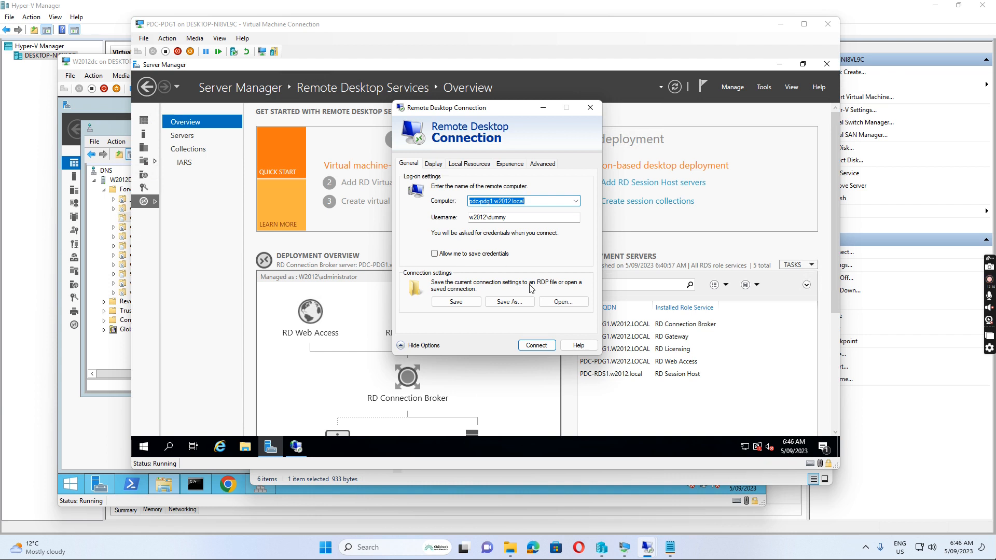
click(509, 302)
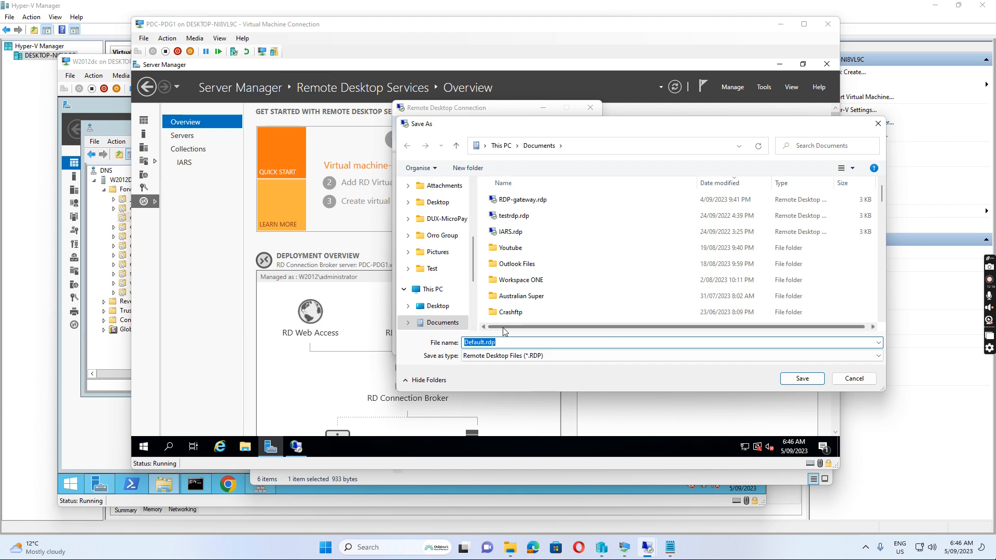
text(RDP)
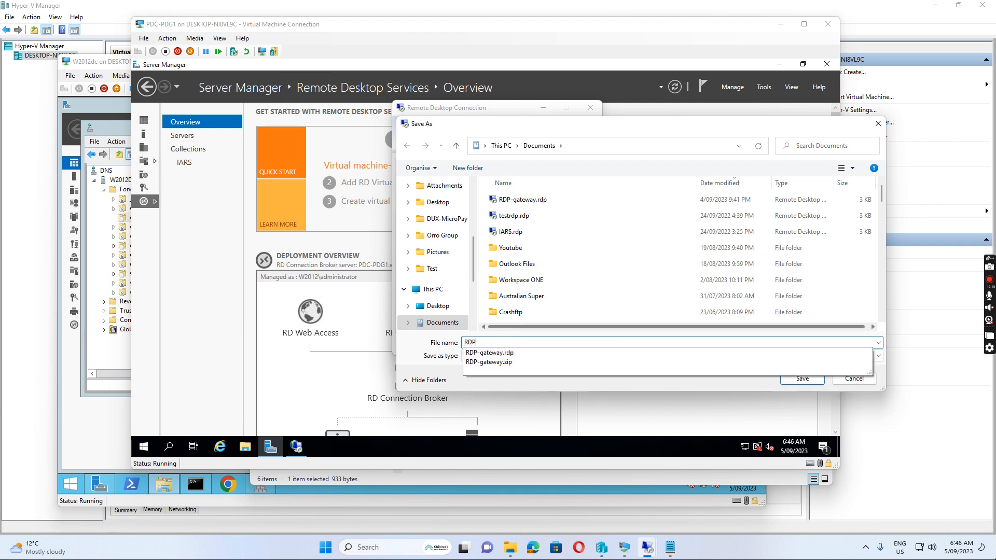
text(-gateway01)
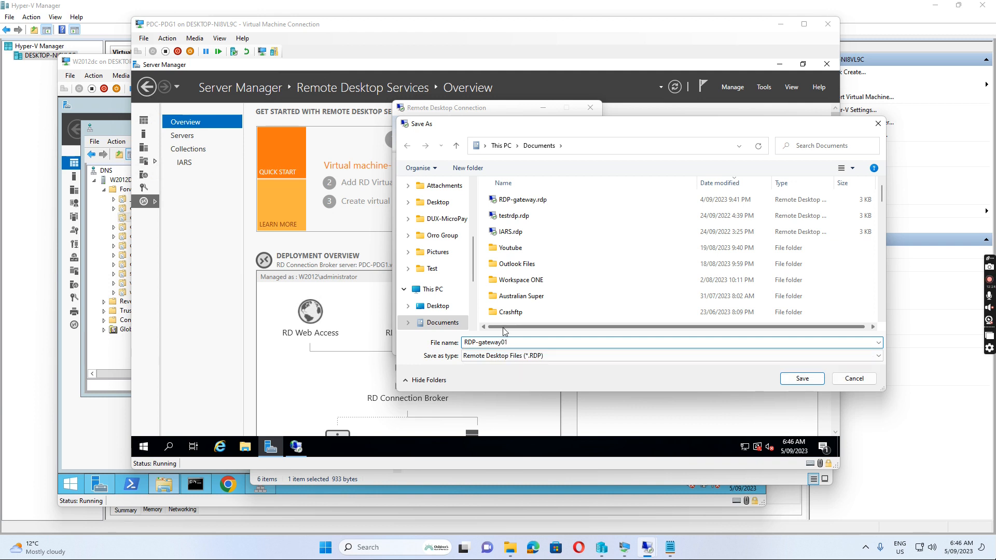
key(Return)
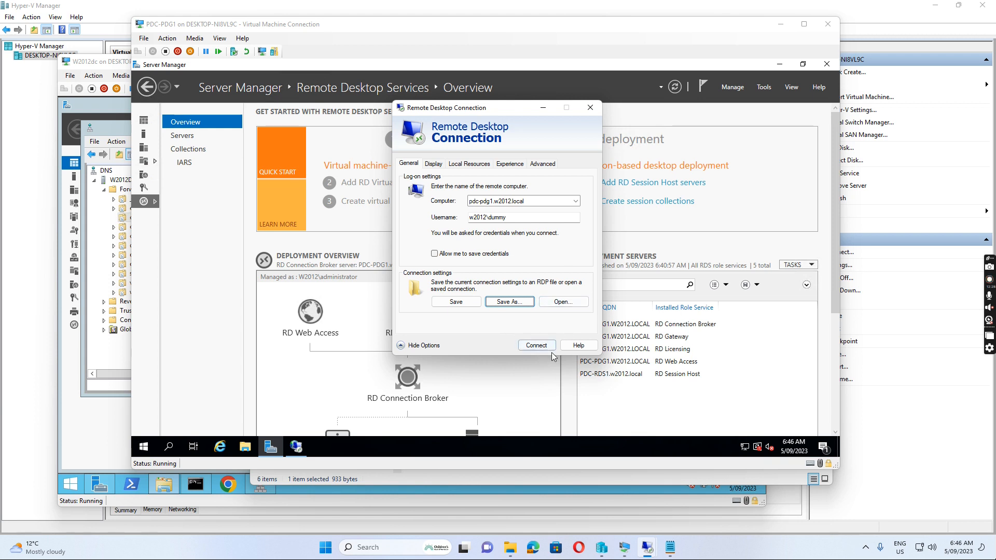
click(591, 109)
- Switch to File Explorer, open RDP-gateway01.rdp from Documents in Notepad, and place both windows side by side
click(509, 550)
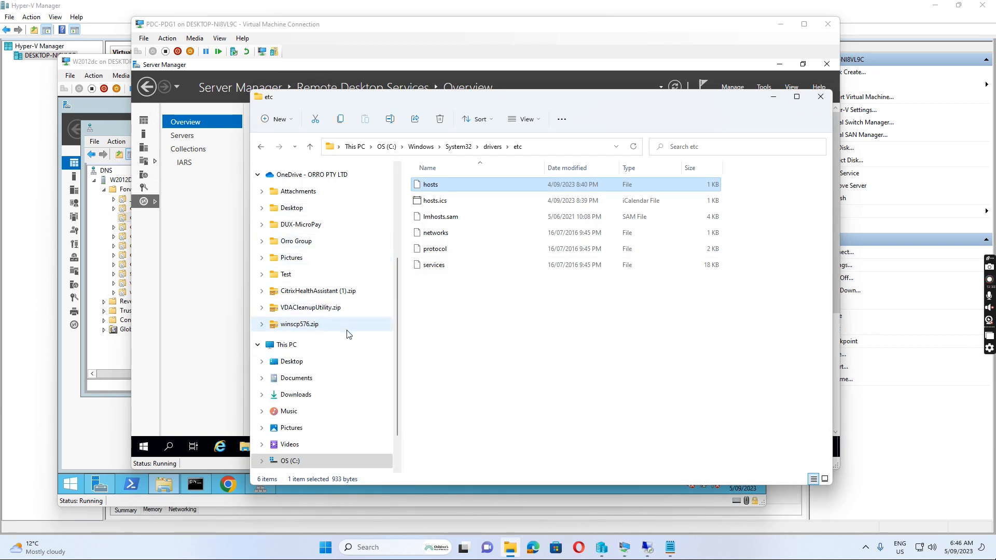
click(294, 378)
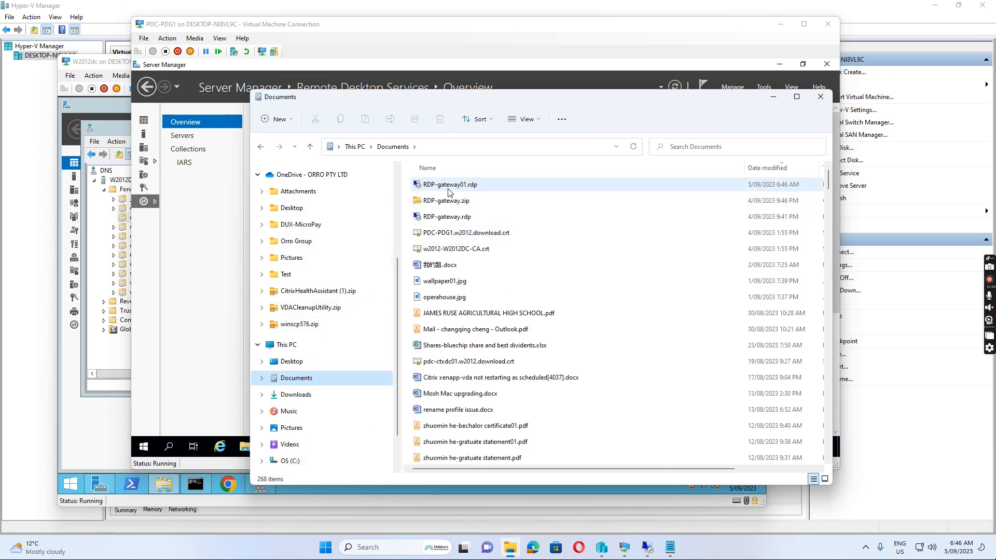
right_click(449, 188)
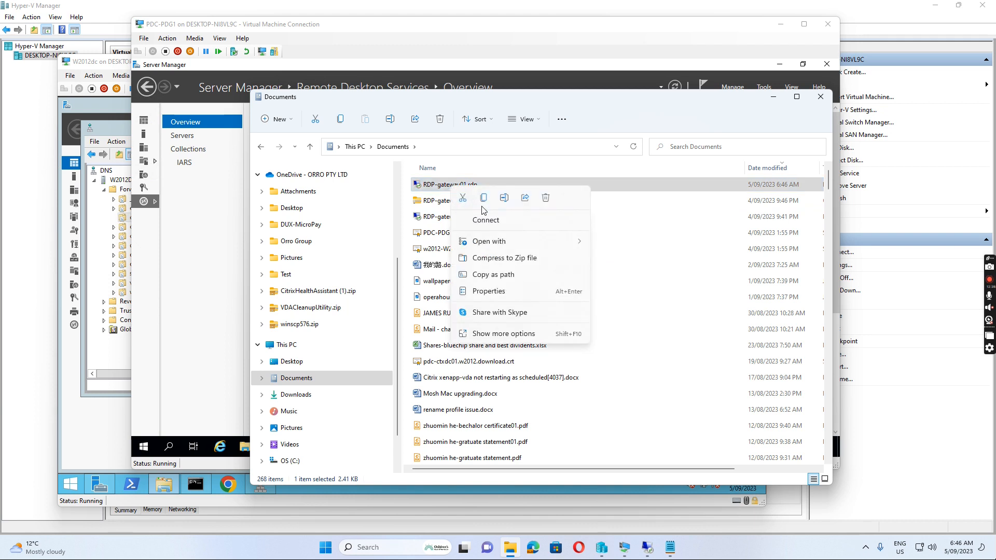
mouse_move(499, 244)
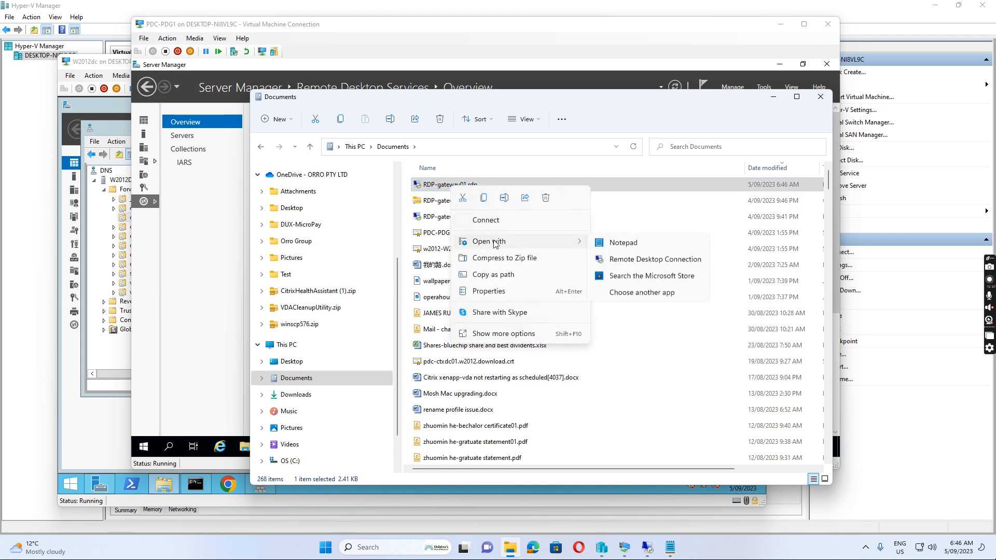
click(625, 244)
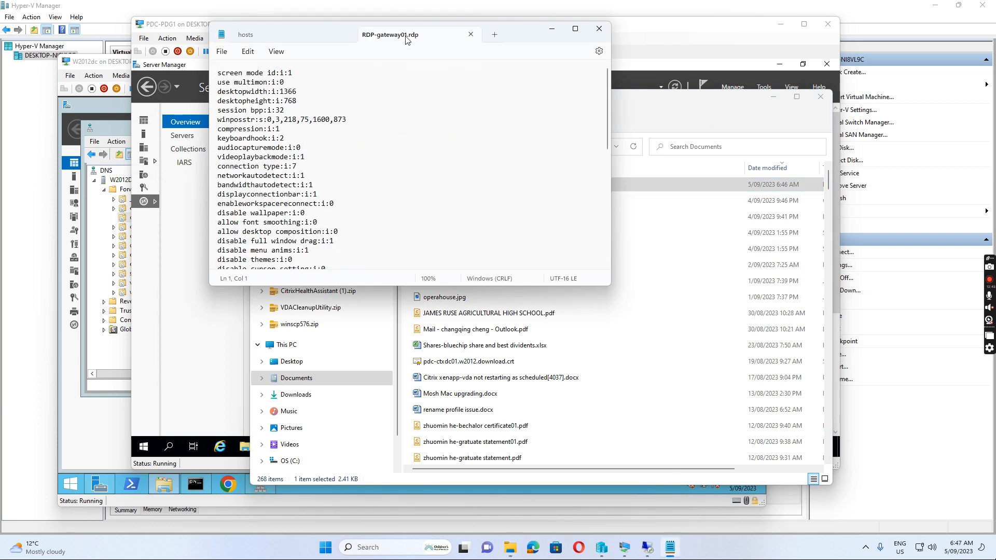
drag(516, 40, 2, 114)
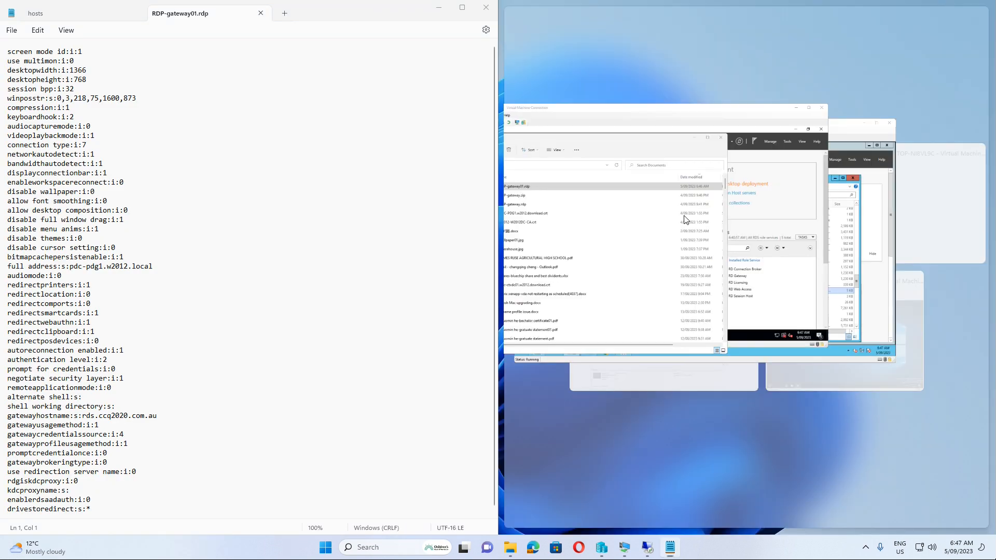
click(563, 161)
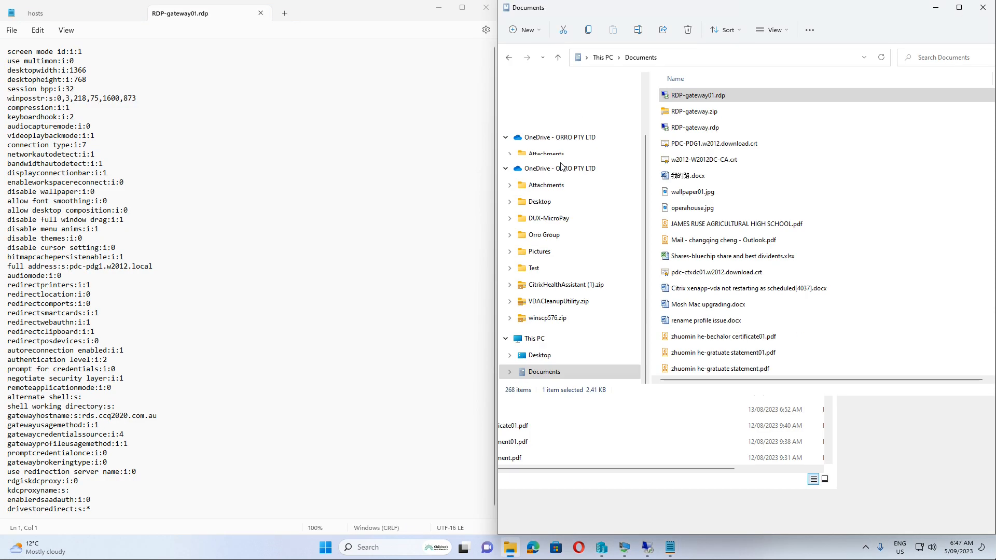
- Open the existing RDP-gateway.rdp file in Notepad and move it into its own window
right_click(691, 130)
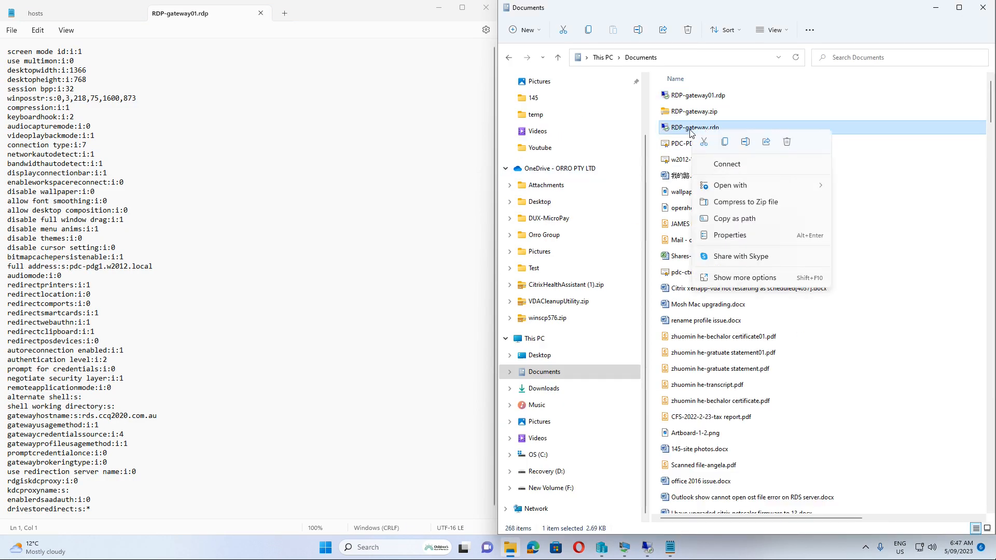
mouse_move(739, 185)
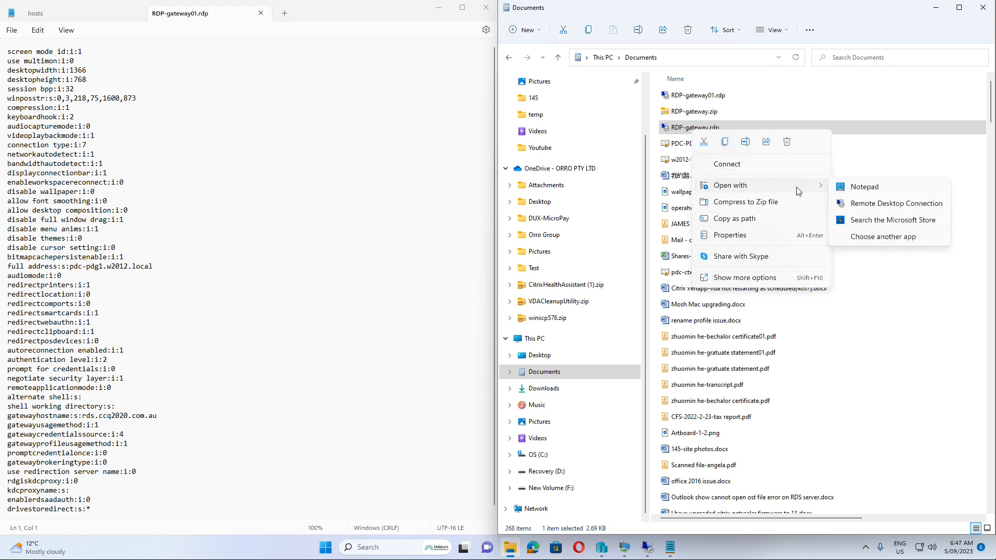
click(878, 192)
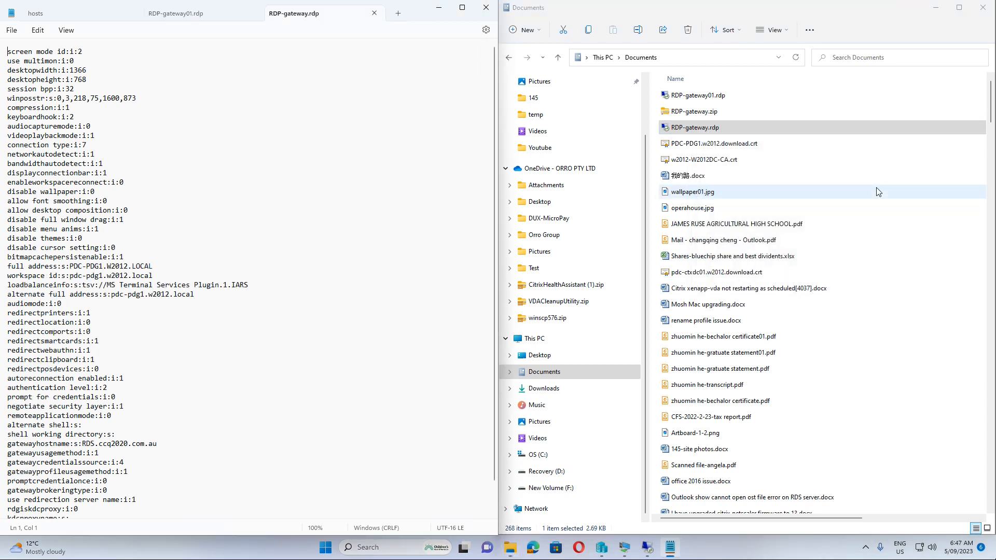
drag(272, 22, 991, 156)
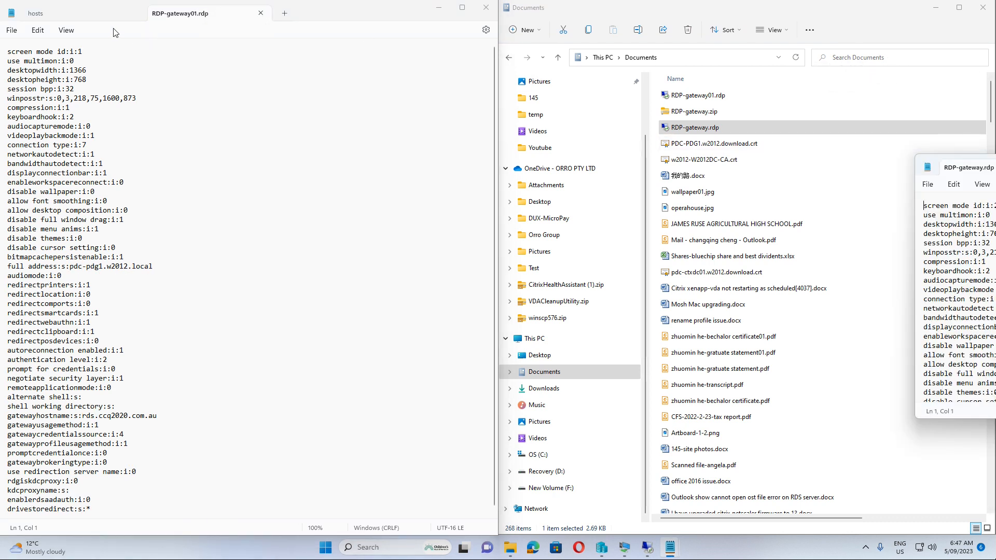
- Close the hosts file and arrange RDP-gateway01.rdp and RDP-gateway.rdp side by side for comparison
click(62, 14)
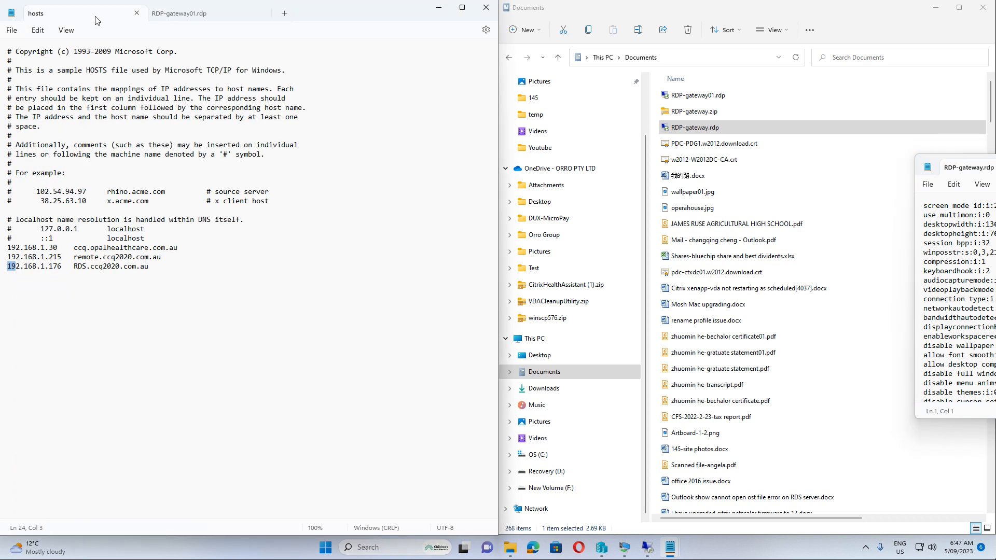
click(137, 13)
drag(326, 15, 993, 114)
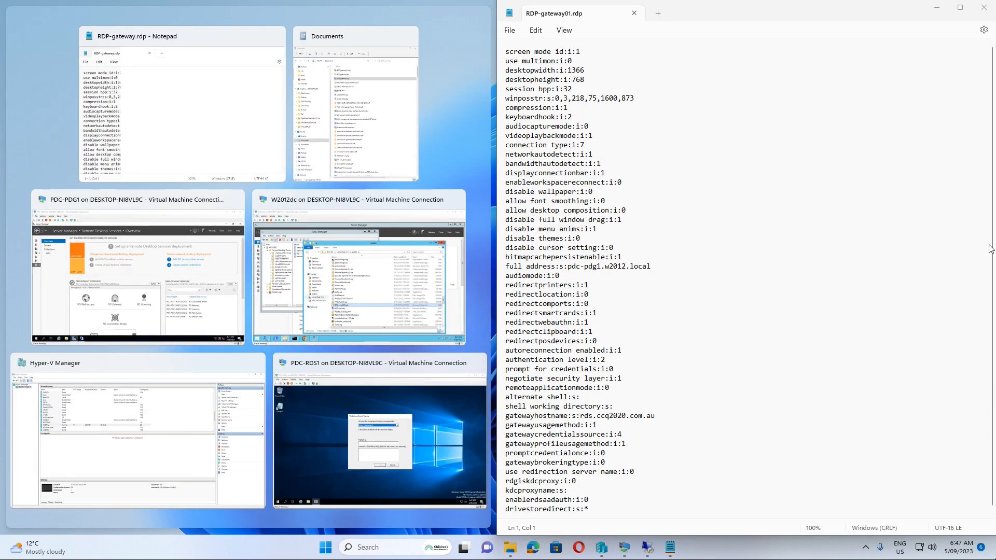
click(670, 547)
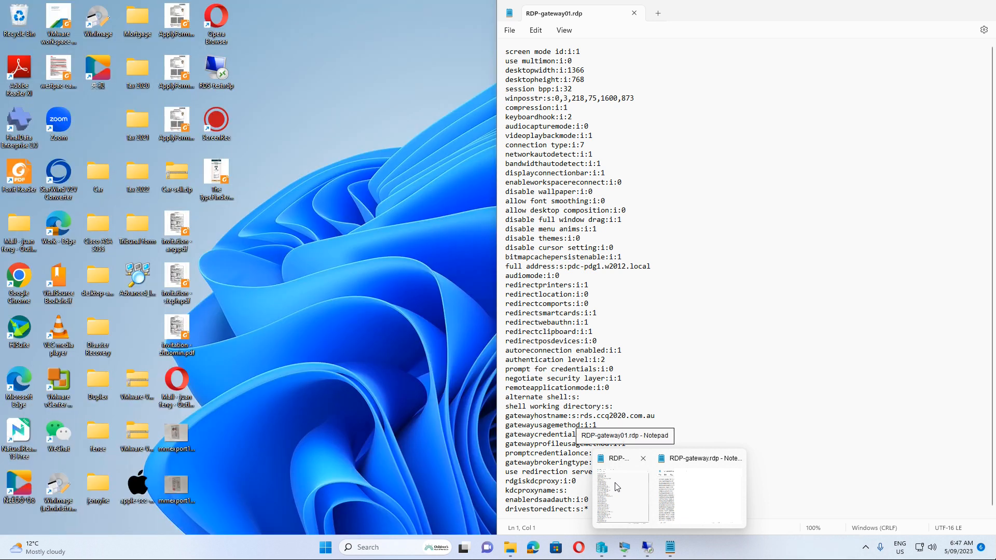
click(617, 486)
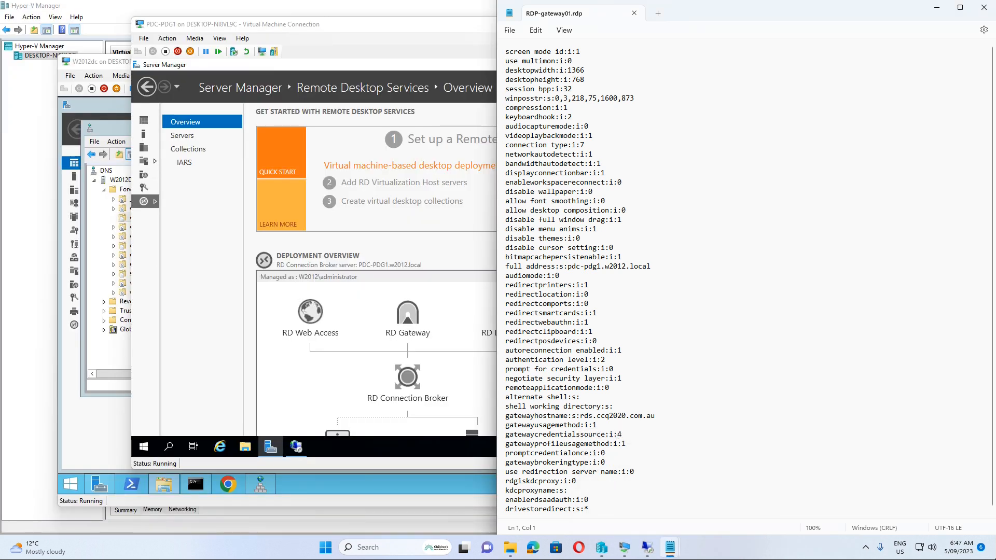
drag(744, 11, 1, 99)
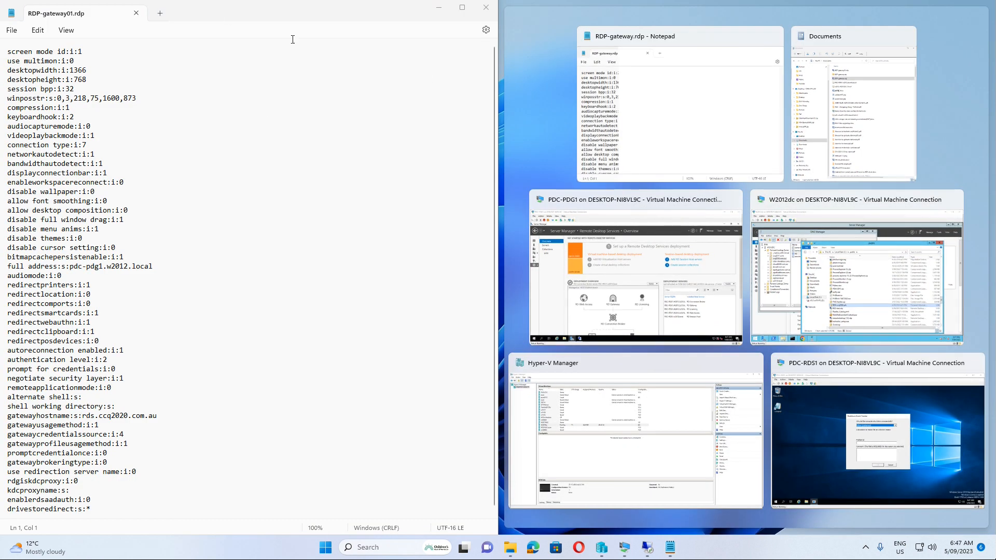
click(685, 38)
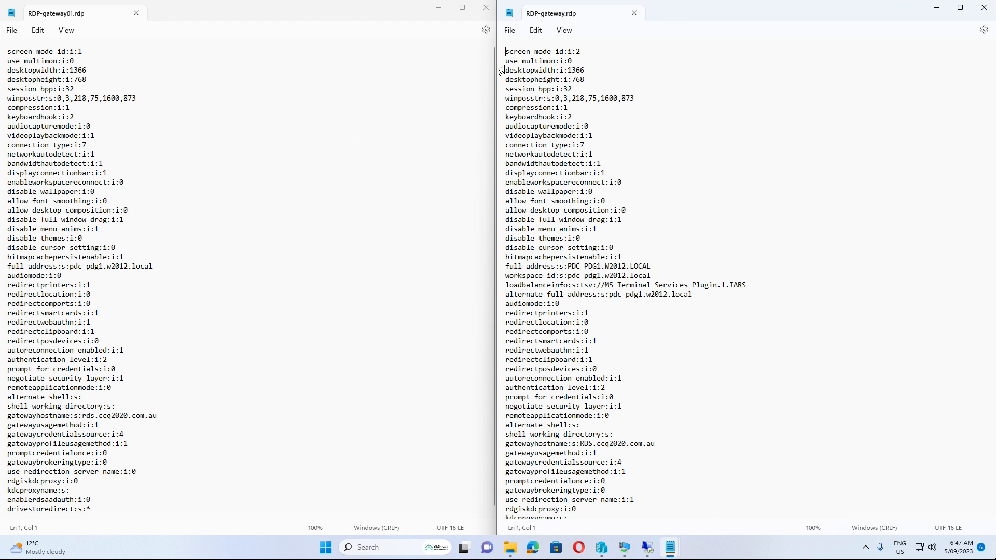
- Copy the workspace id, loadbalanceinfo and alternate full address lines from RDP-gateway.rdp to below the full address line in RDP-gateway01.rdp, and save it
click(506, 276)
drag(506, 276, 506, 298)
key(ctrl+c)
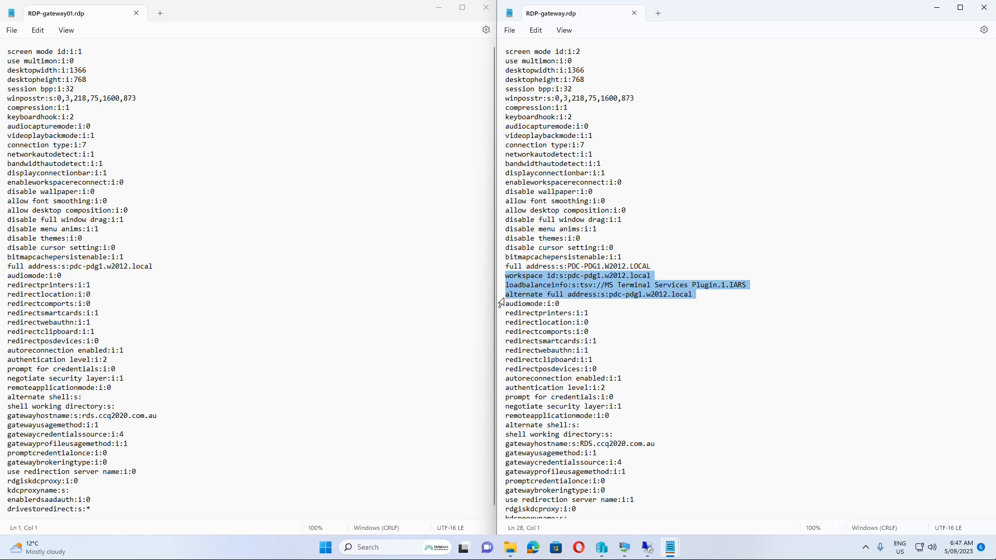
click(169, 266)
key(Return)
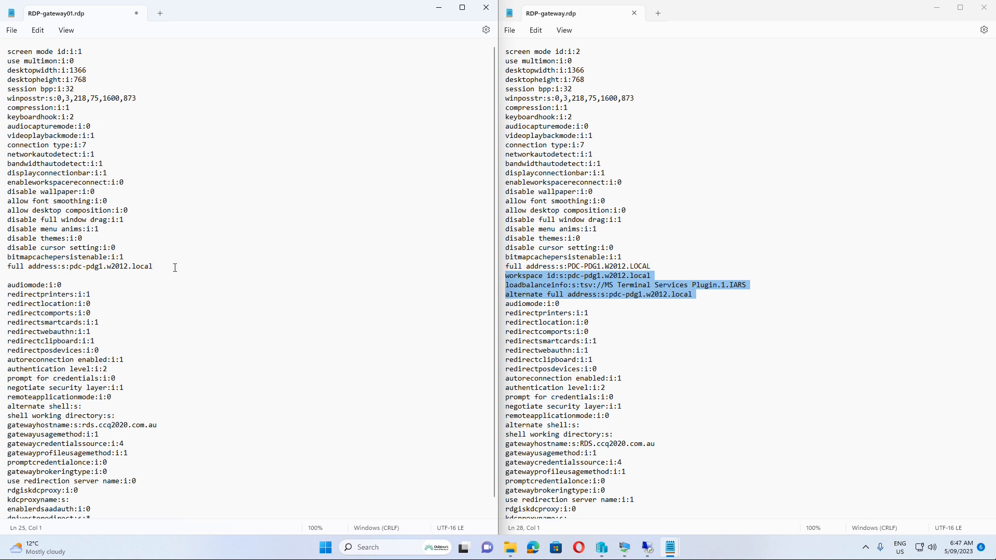
key(ctrl+v)
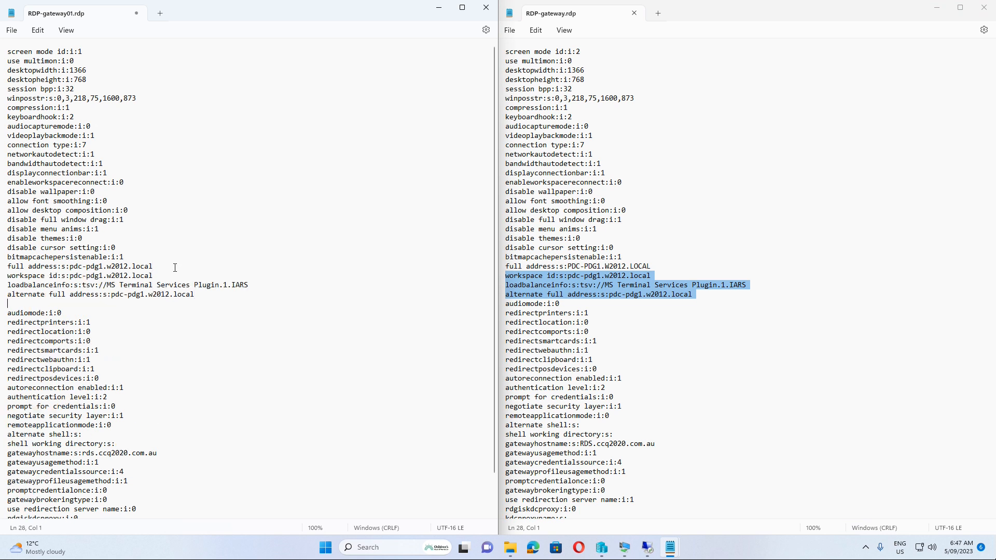
key(Delete)
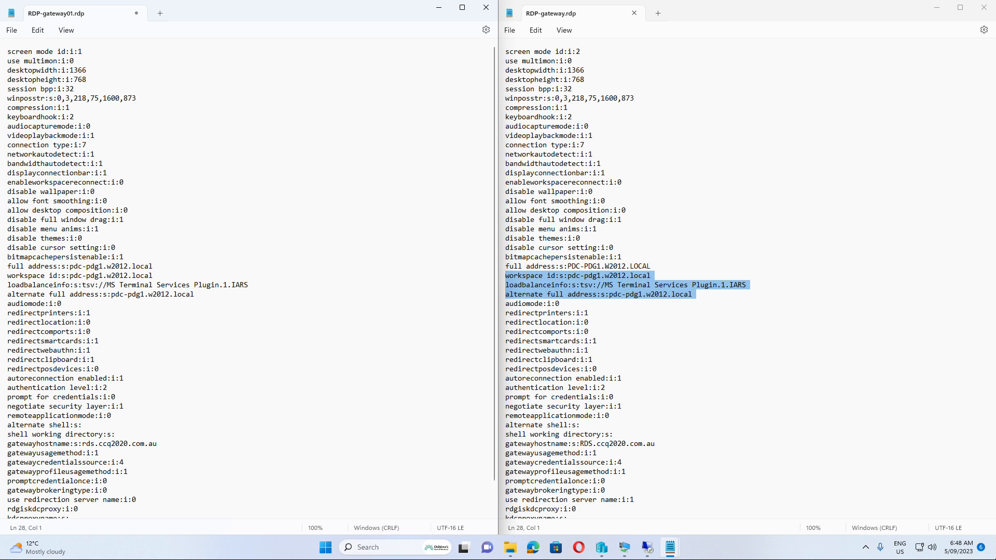
click(12, 30)
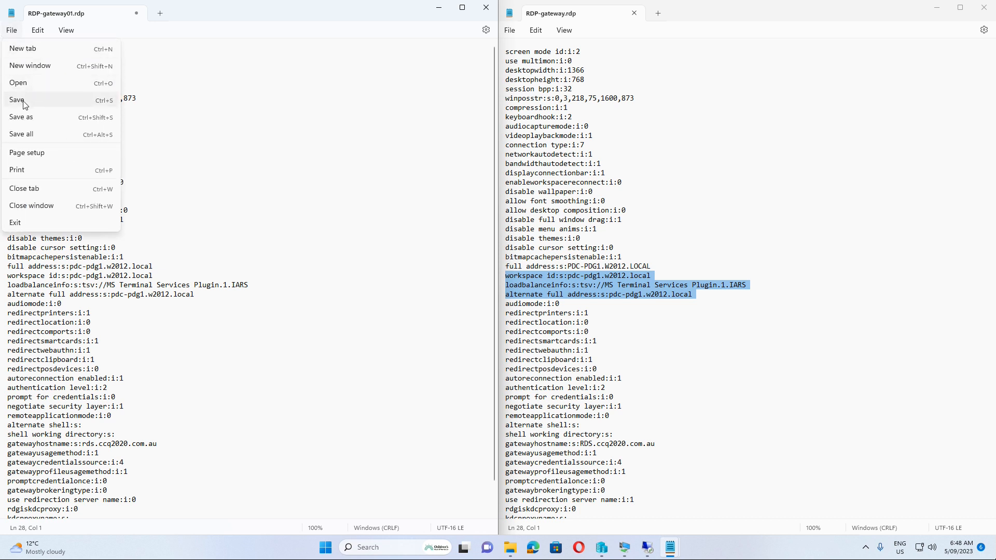
click(23, 103)
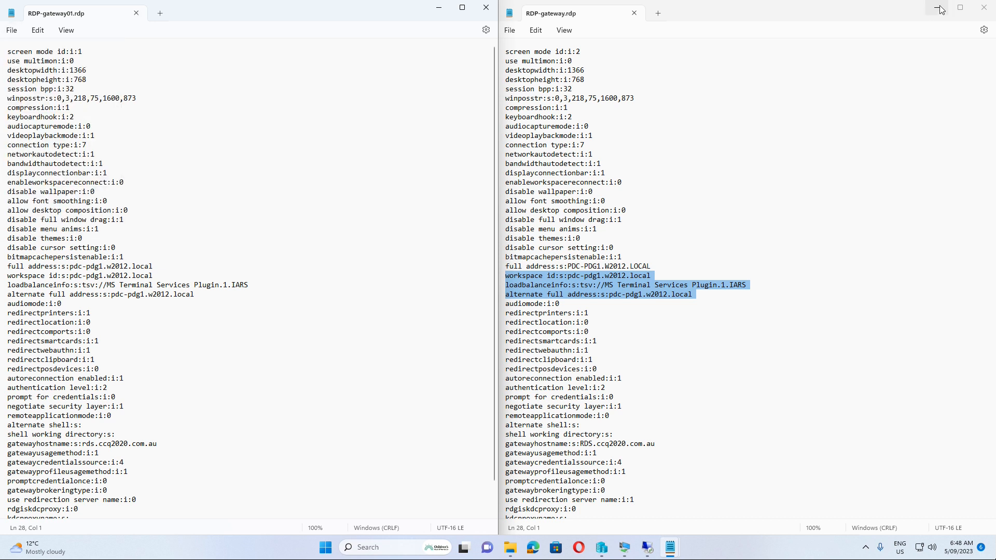
- Try to connect with RDP-gateway01.rdp from Documents, entering the domain username and password for the RD Gateway server
click(511, 548)
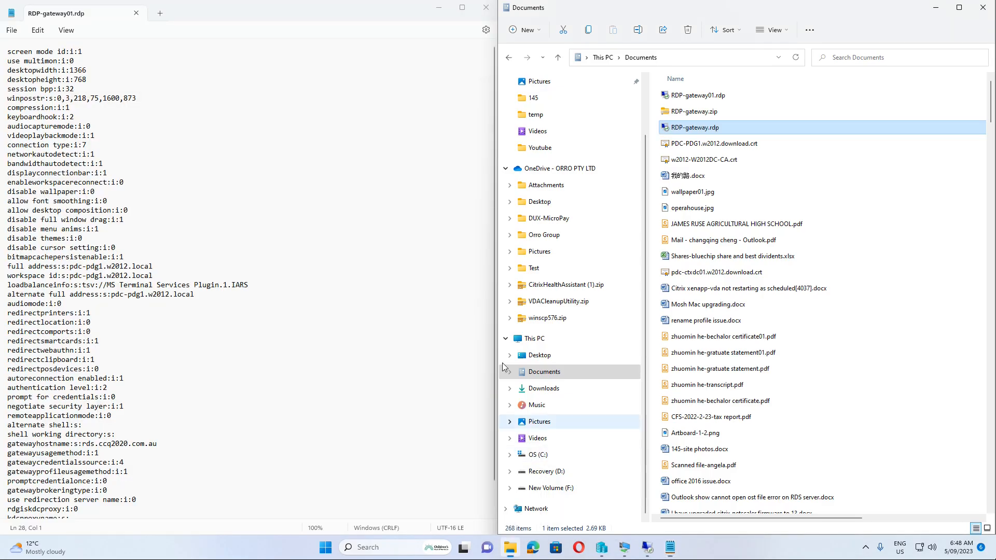
double_click(697, 96)
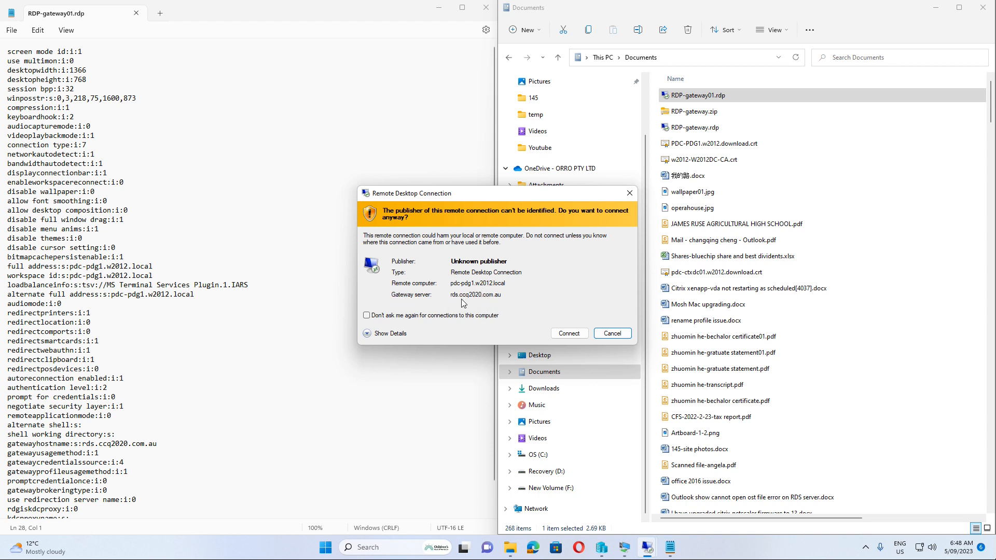
click(569, 334)
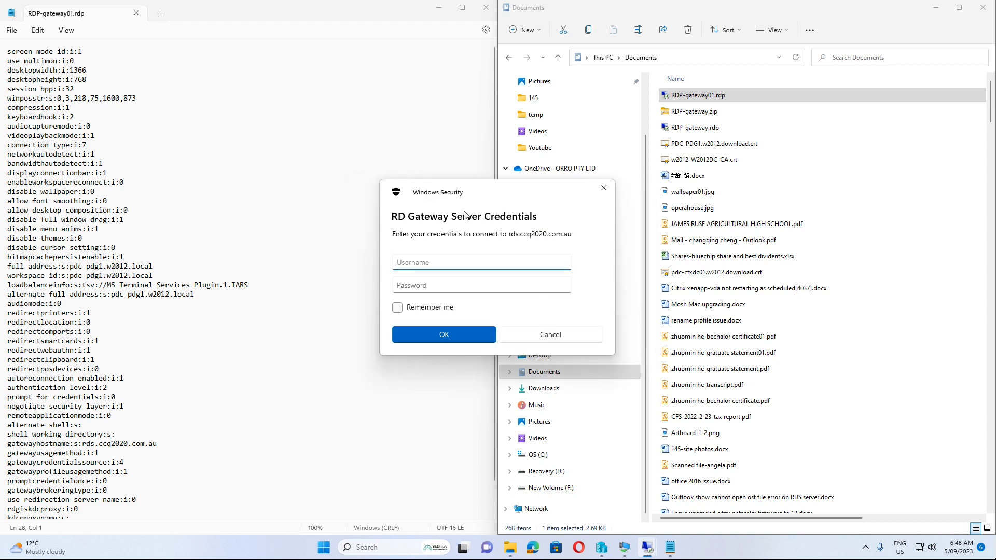
text(w2012\dummy)
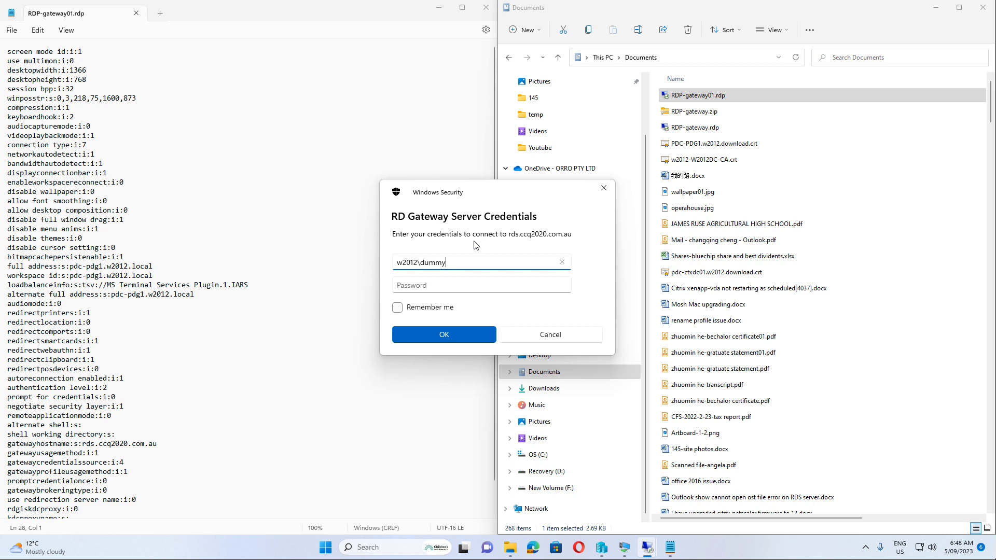
key(Tab)
text(••)
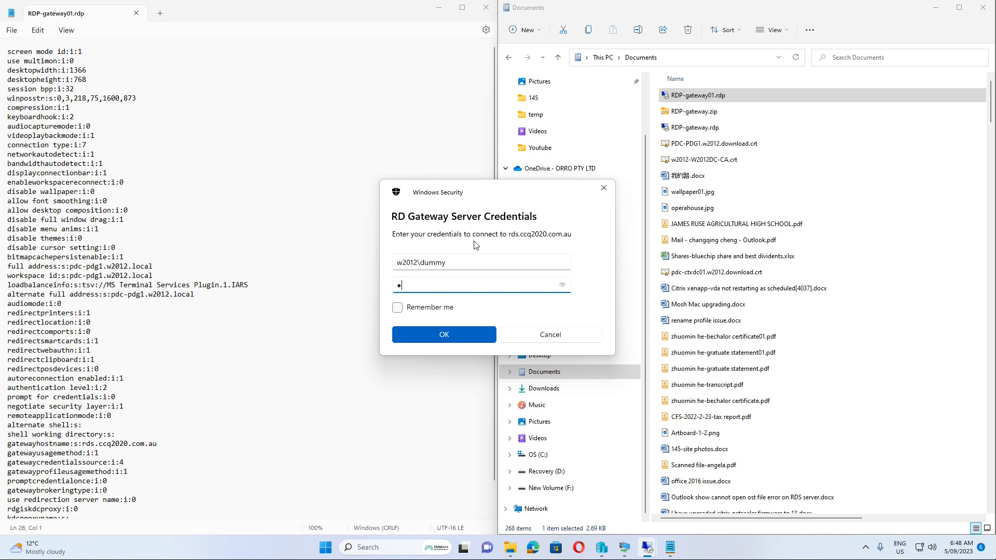
text(••••••)
click(443, 335)
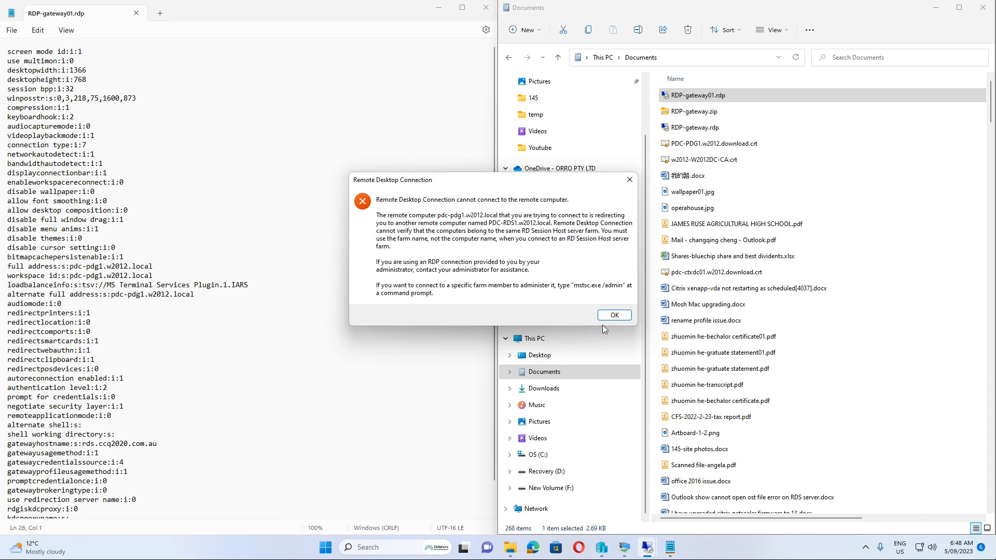
click(615, 315)
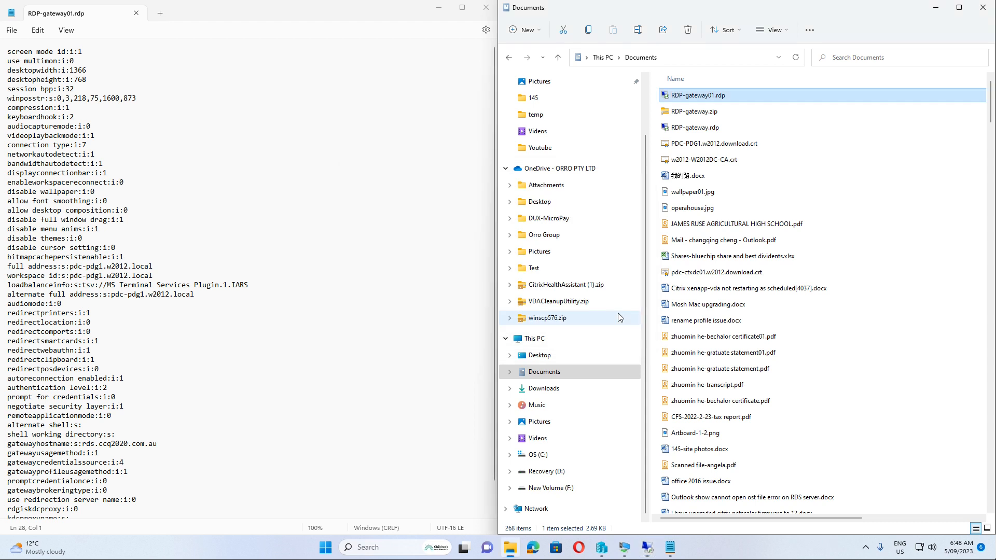
- Compare RDP-gateway01.rdp with RDP-gateway.rdp, set use redirection server name to i:1 in RDP-gateway01.rdp, and save it
click(937, 10)
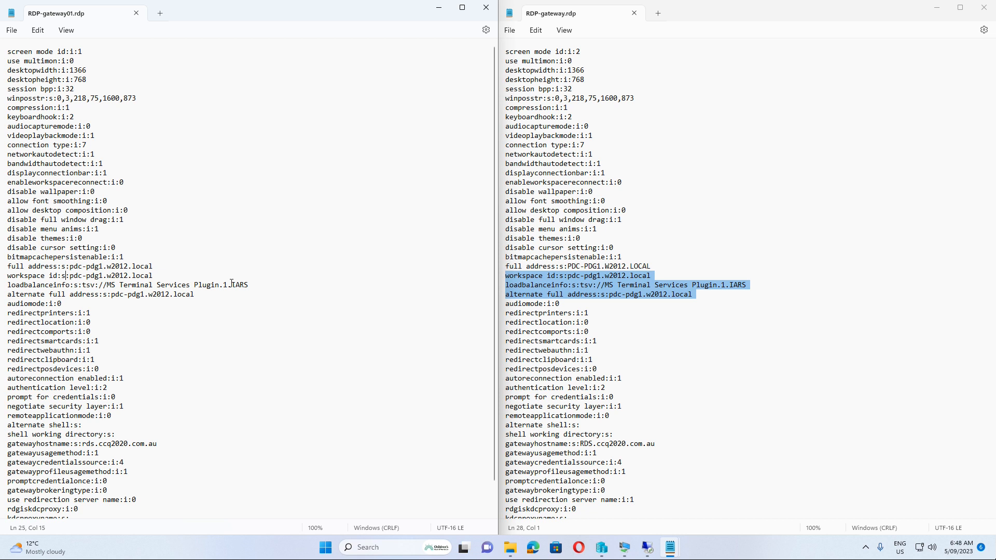
drag(233, 285, 250, 284)
drag(111, 295, 136, 295)
scroll(252, 315, down, 2)
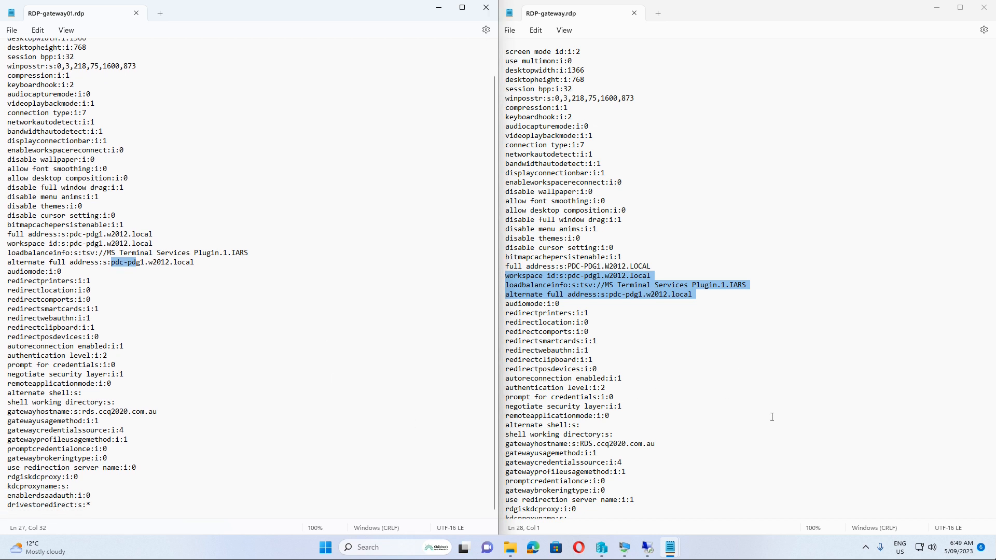
scroll(772, 416, down, 1)
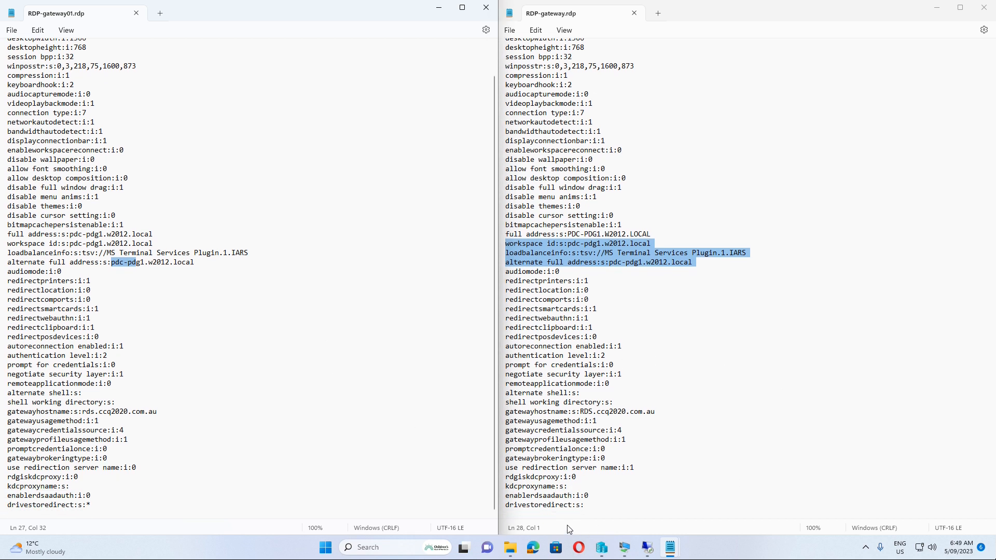
click(523, 468)
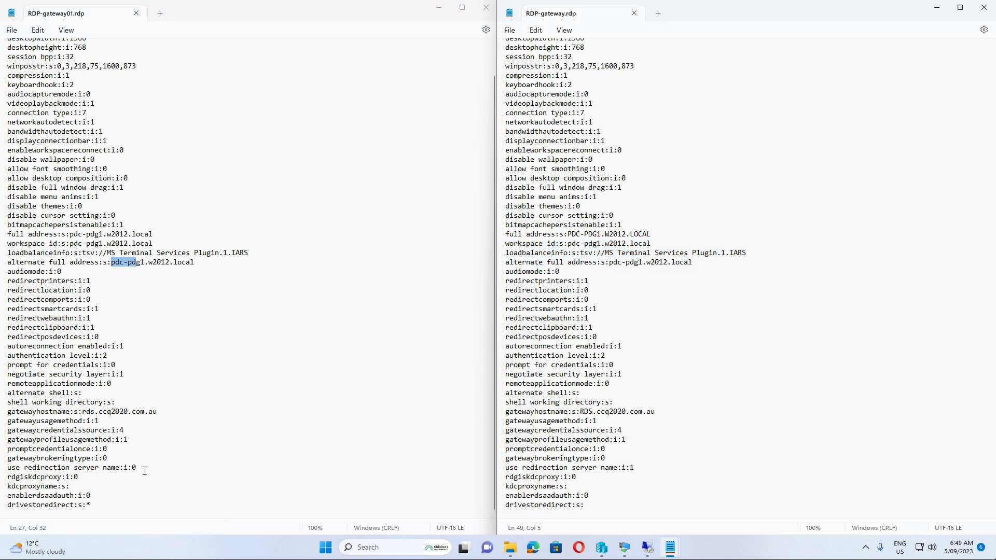
drag(133, 467, 135, 467)
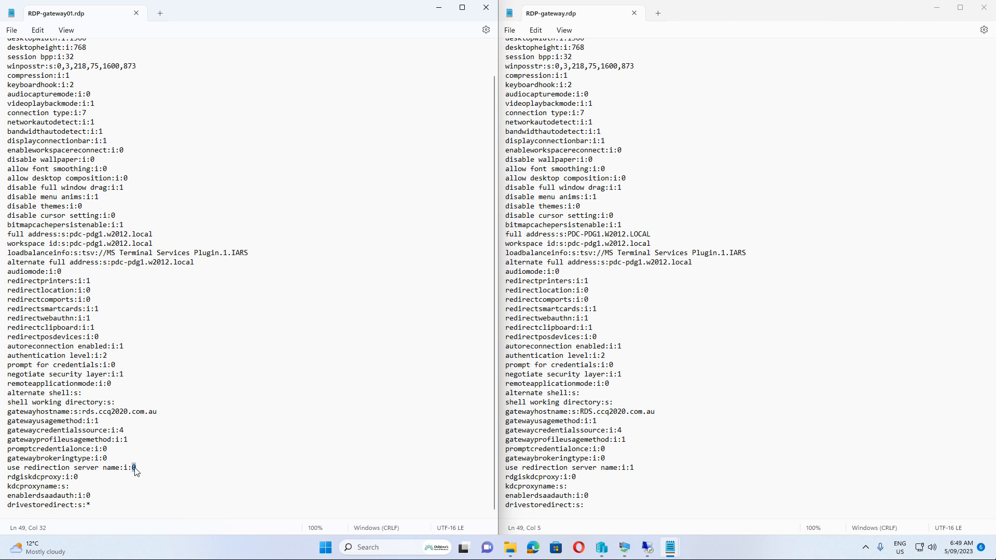
text(1)
key(Home)
key(shift+Down)
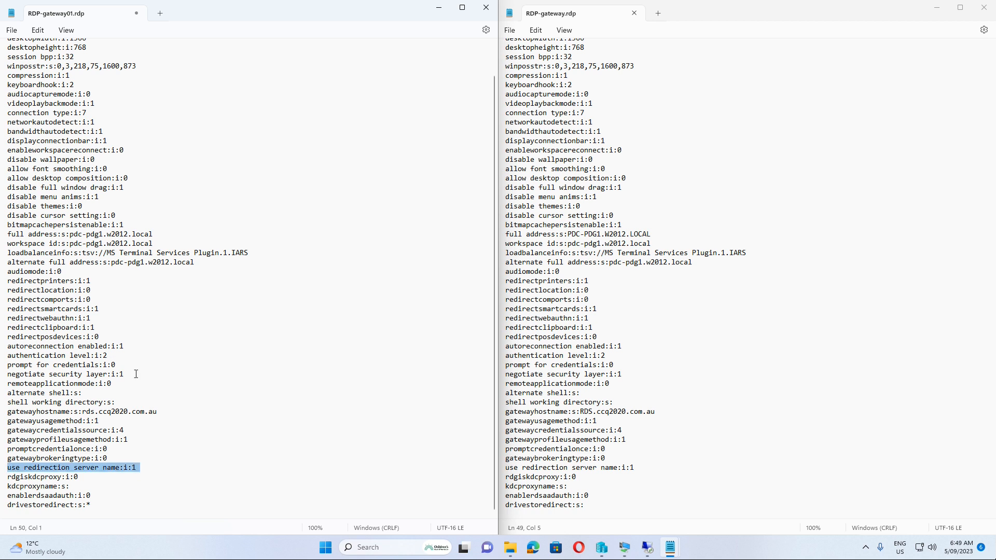
click(11, 30)
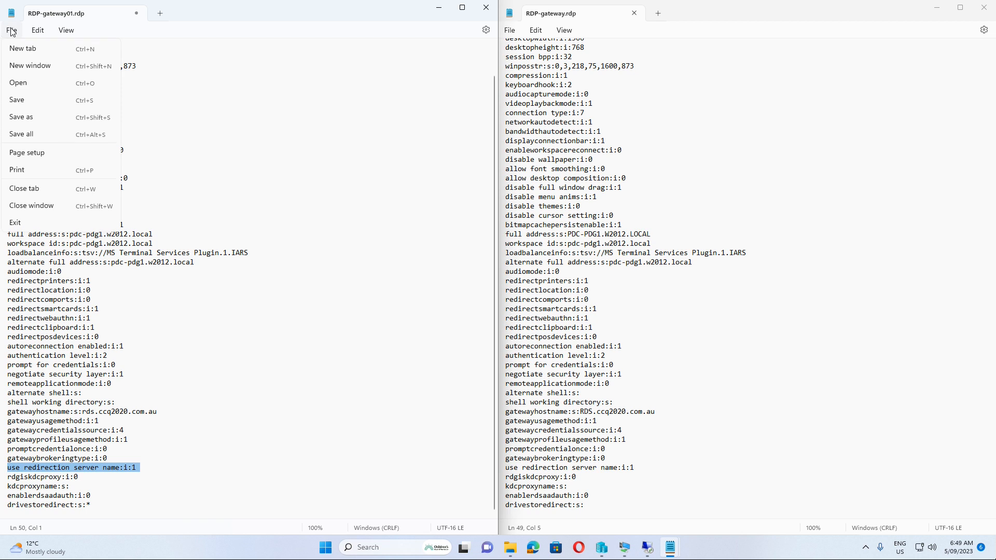
click(22, 102)
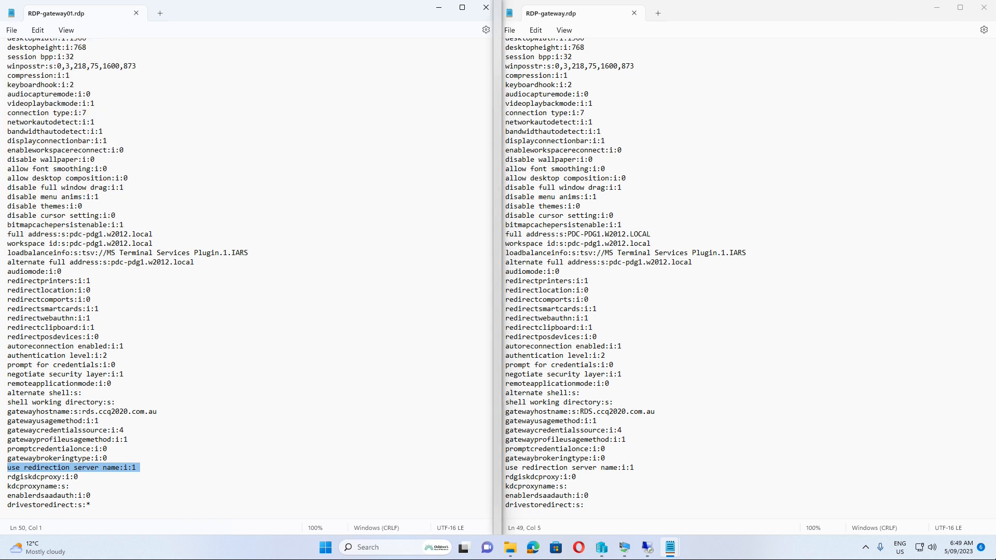
- Launch RDP-gateway01.rdp from Documents again and connect through the gateway with the domain username and account password
click(514, 554)
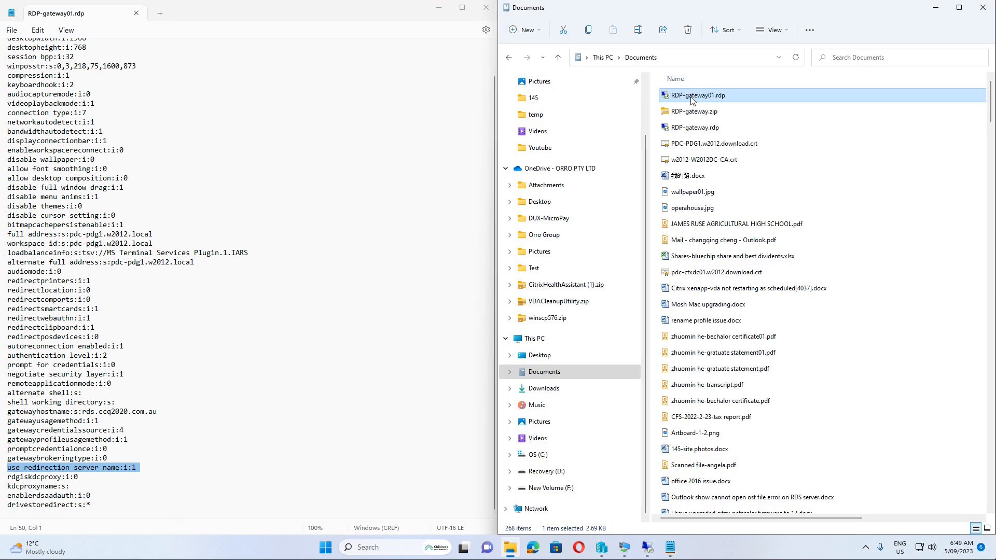
double_click(691, 98)
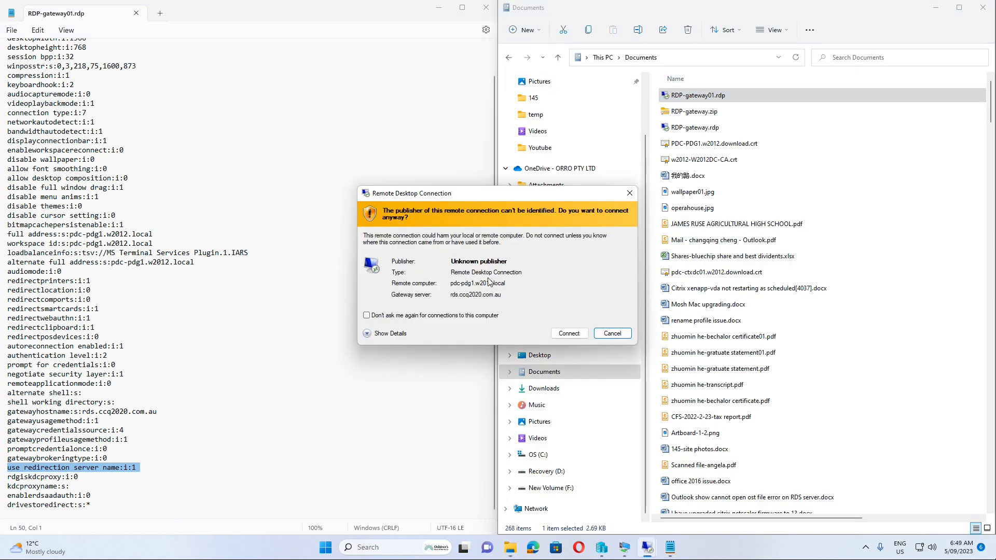
click(569, 333)
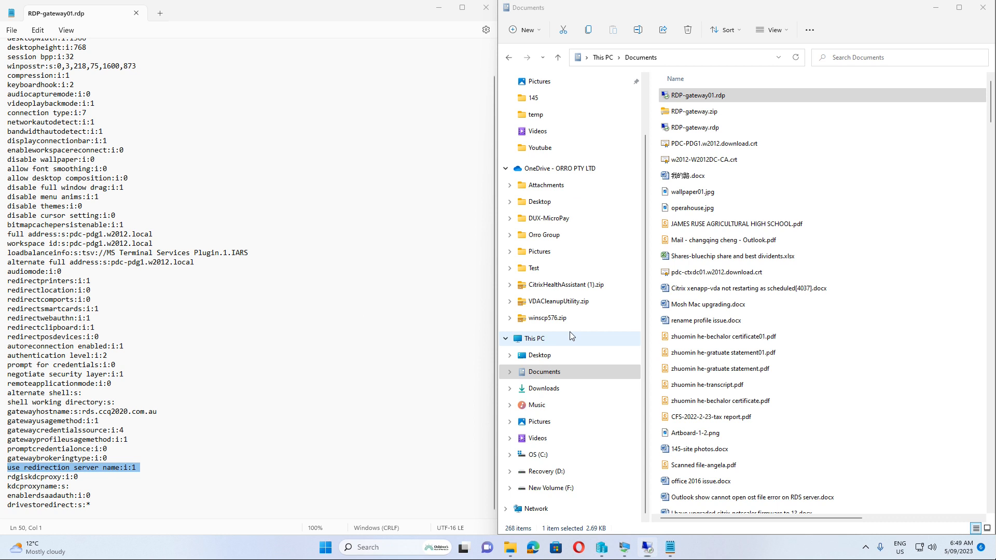
text(w)
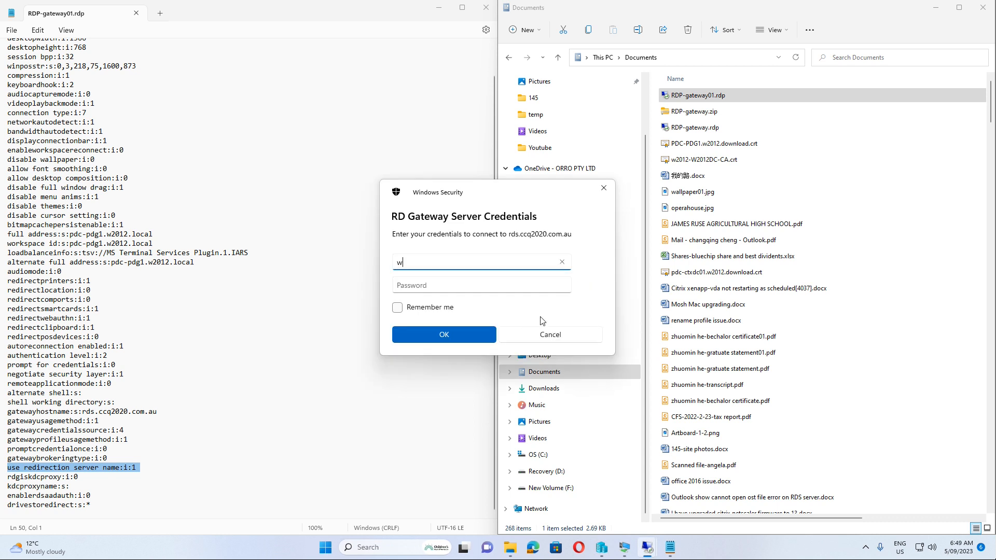
text(2012\dummy)
key(Tab)
text(••••••••)
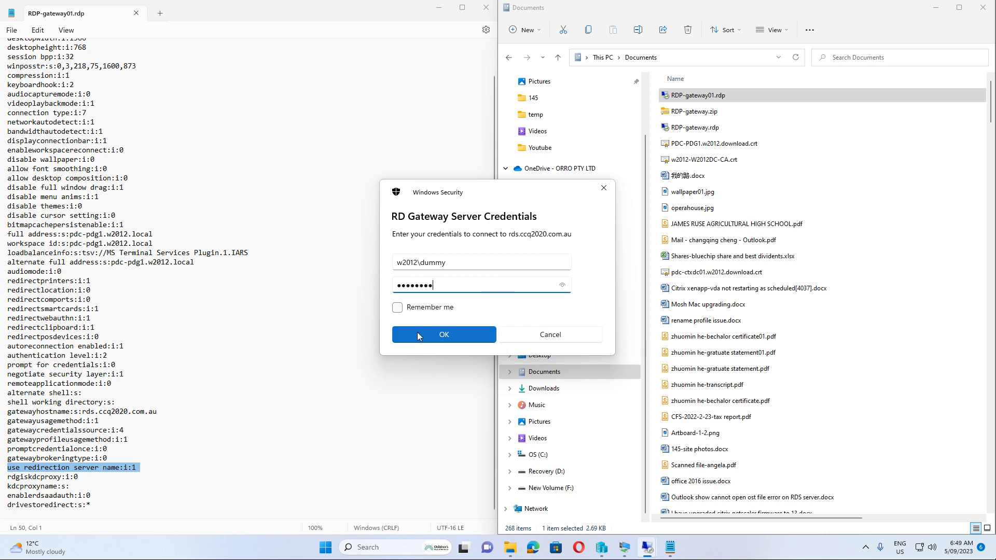
click(441, 339)
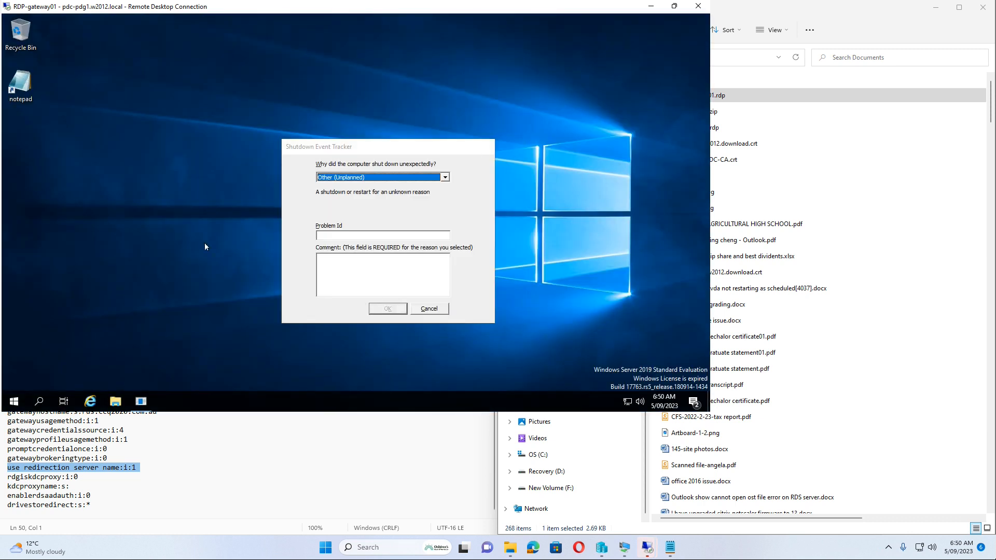
- Submit the Shutdown Event Tracker on the remote desktop with the reason Other Failure: System Unresponsive
click(445, 177)
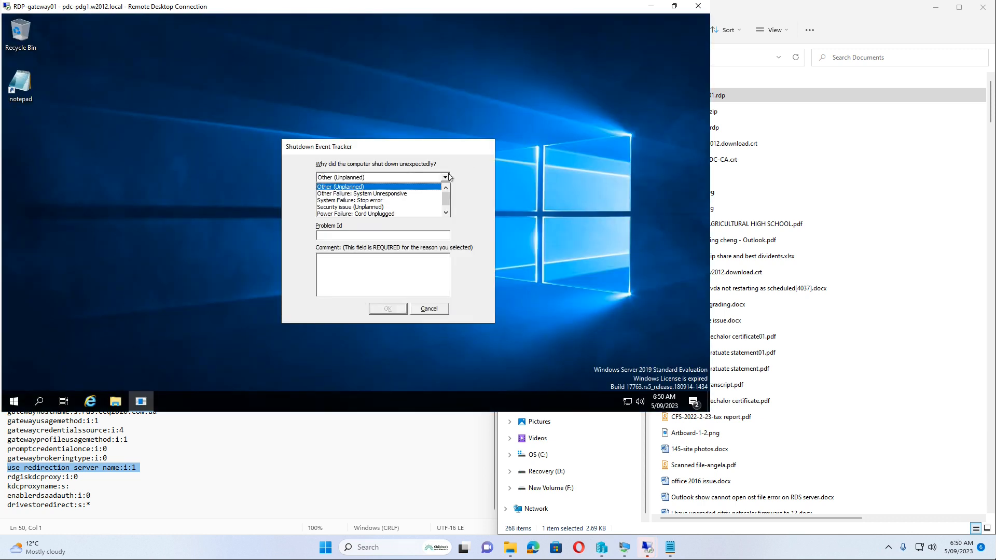
click(349, 194)
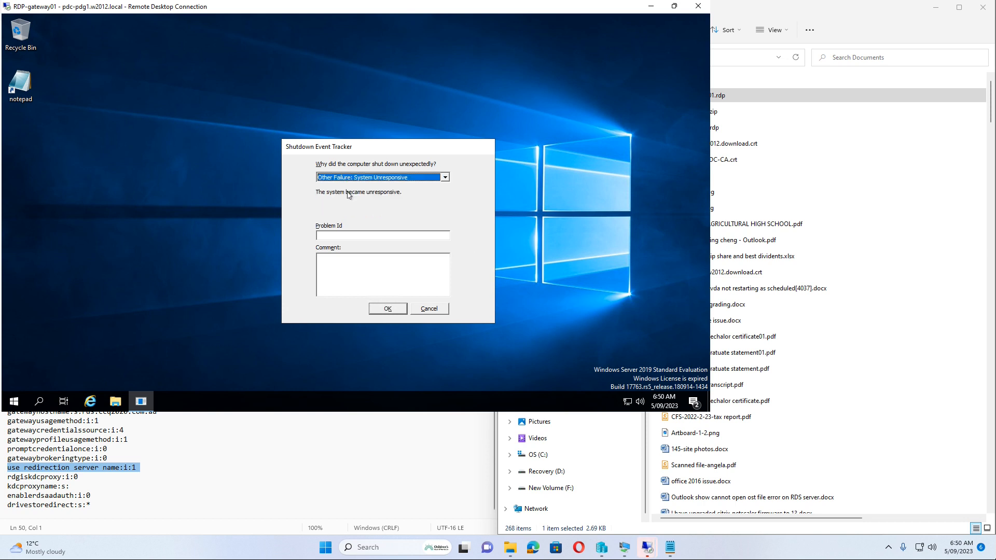
click(385, 310)
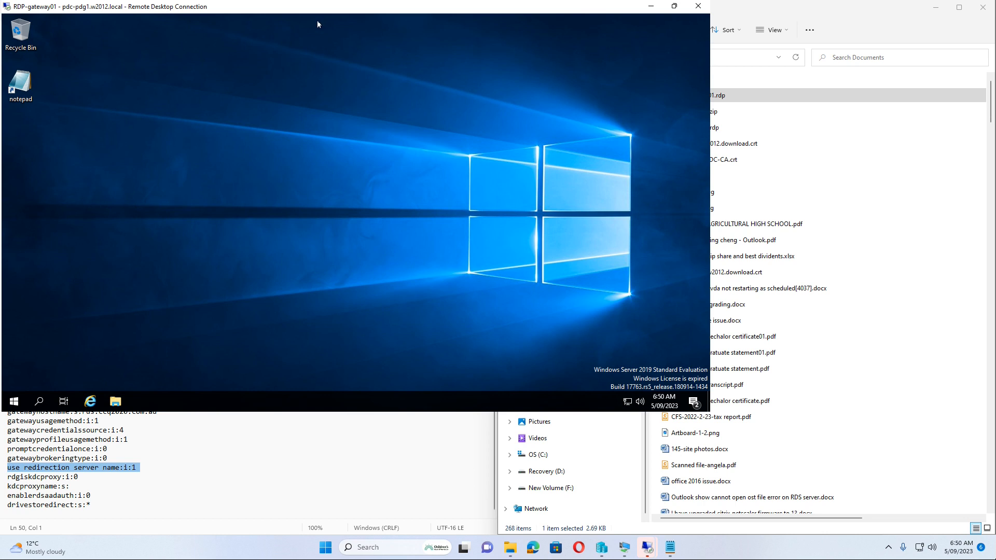
- Restore the remote session window to a smaller size and highlight the workspace id, loadbalanceinfo and alternate full address lines in RDP-gateway01.rdp
double_click(331, 8)
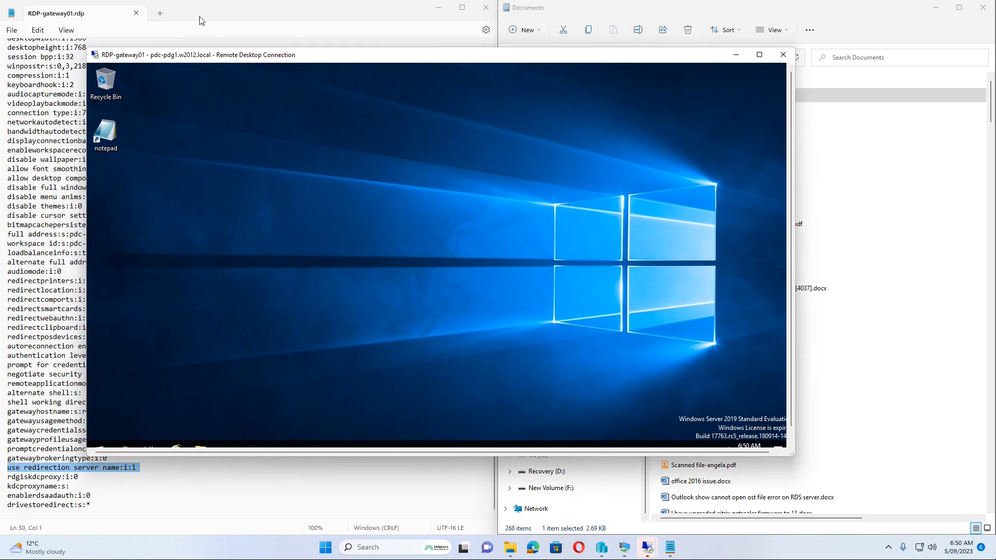
click(248, 14)
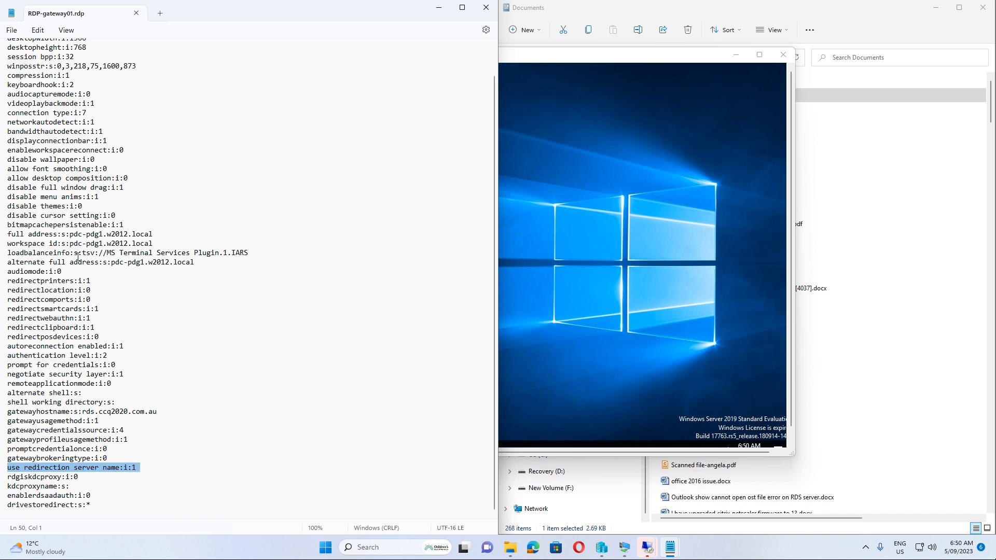
drag(7, 243, 8, 271)
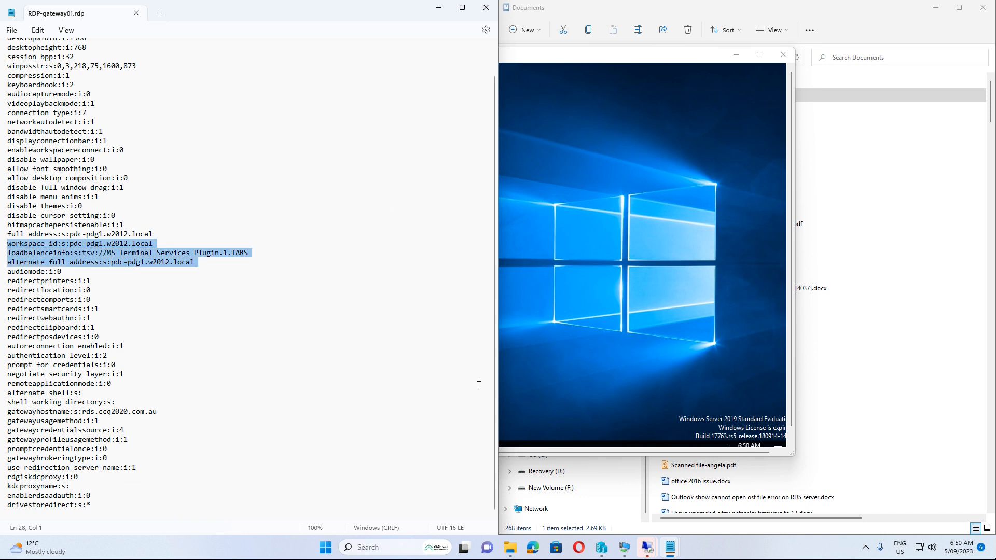
- Minimize the File Explorer window and the Notepad window showing RDP-gateway.rdp
mouse_move(634, 552)
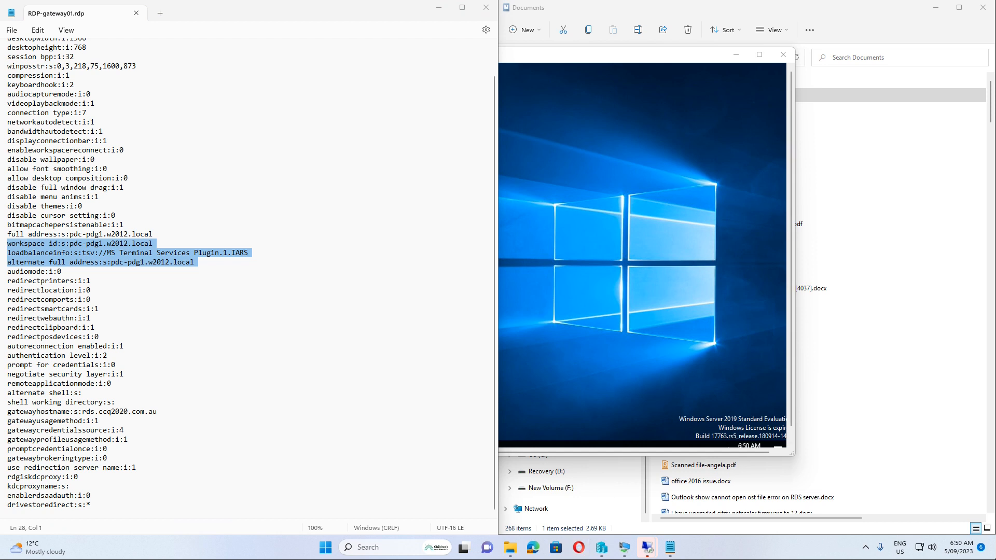
click(935, 7)
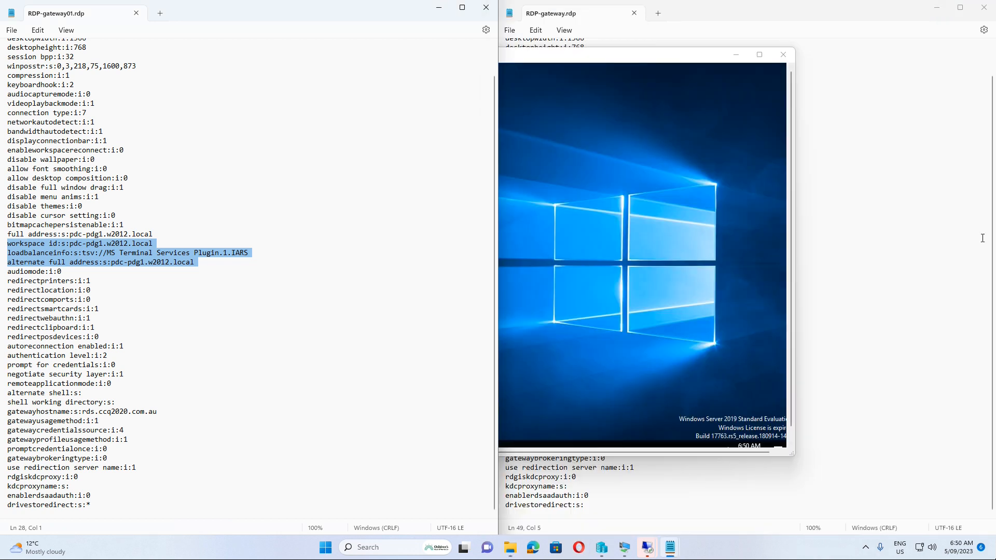
click(936, 7)
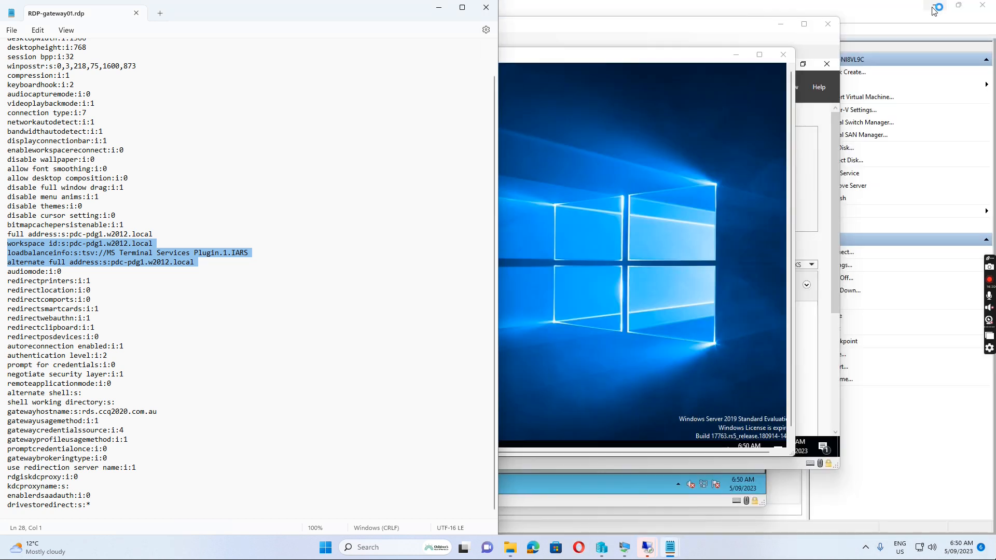